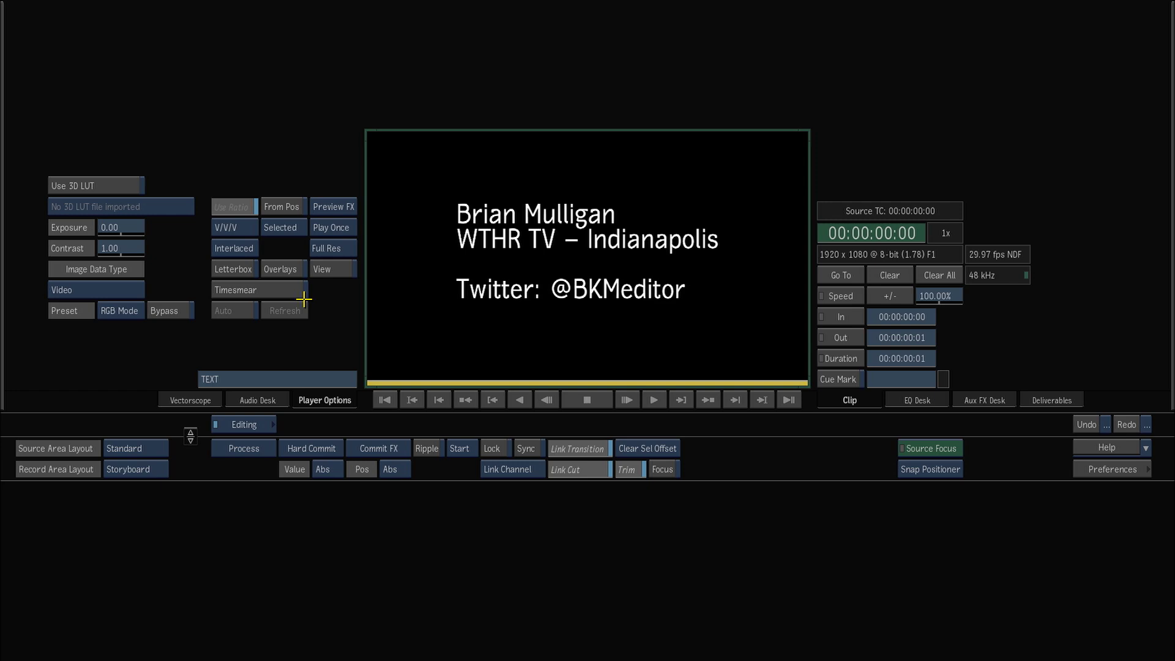
Step: Exit the full-screen player back to the EditDesk showing the TEXT title clip
{"action": "key", "text": "Escape"}
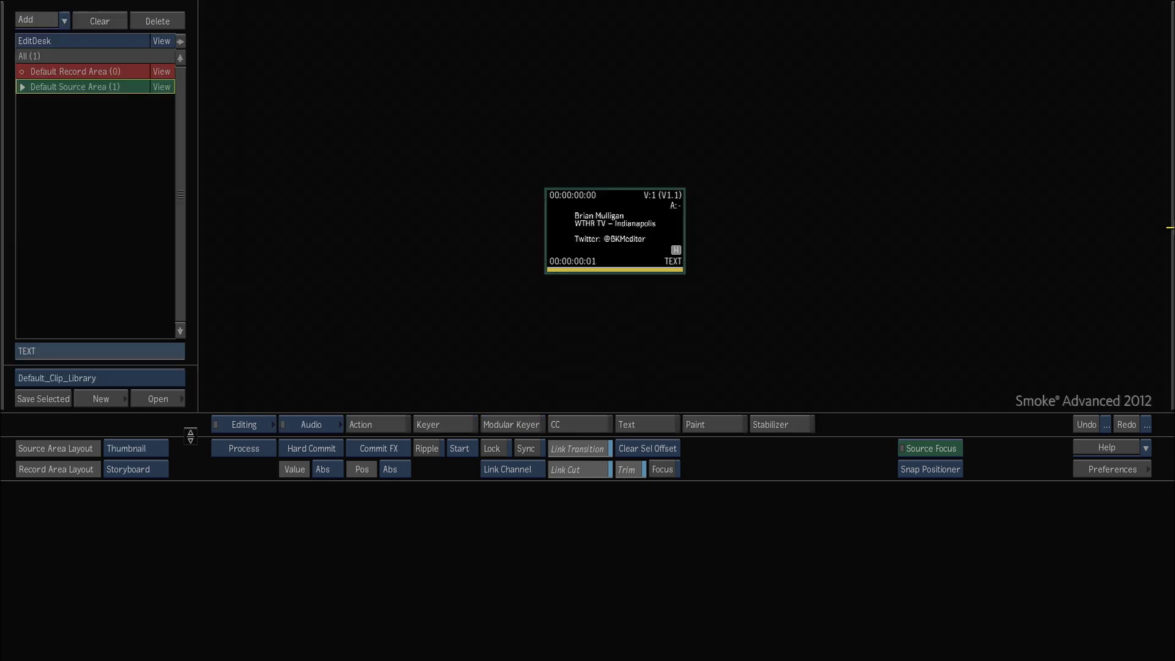
Step: Create a new clip library named PROMO_CLIPS, select it, and open it in the browser
{"action": "left_click", "coordinate": [101, 399]}
{"action": "left_click", "coordinate": [98, 377]}
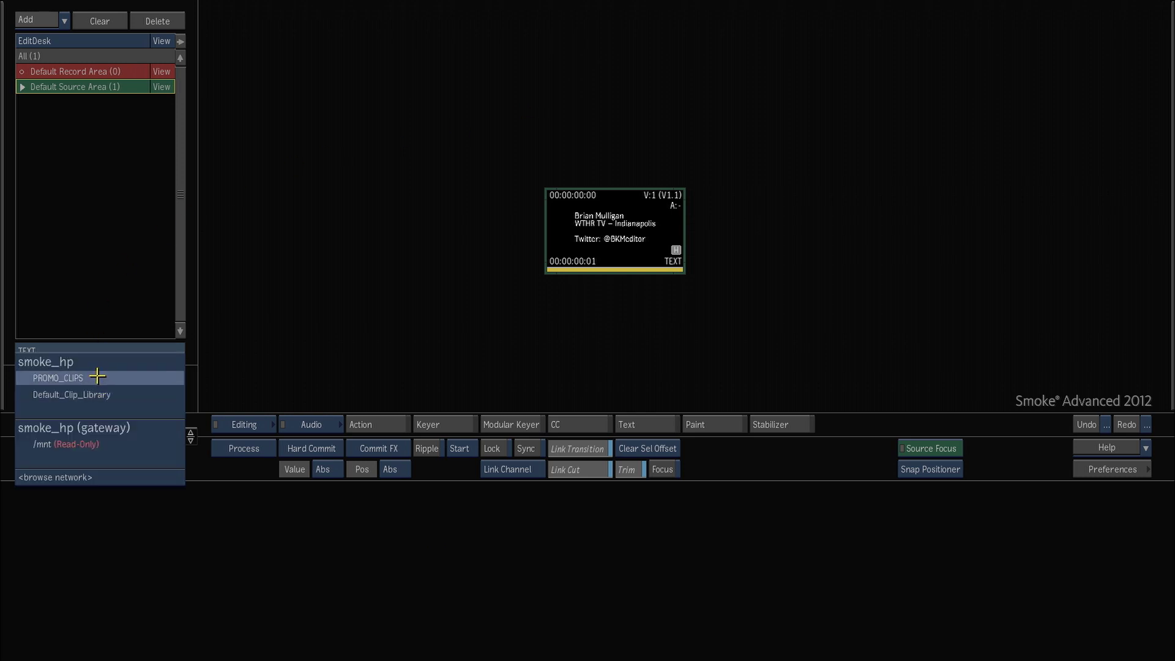
{"action": "left_click", "coordinate": [98, 378]}
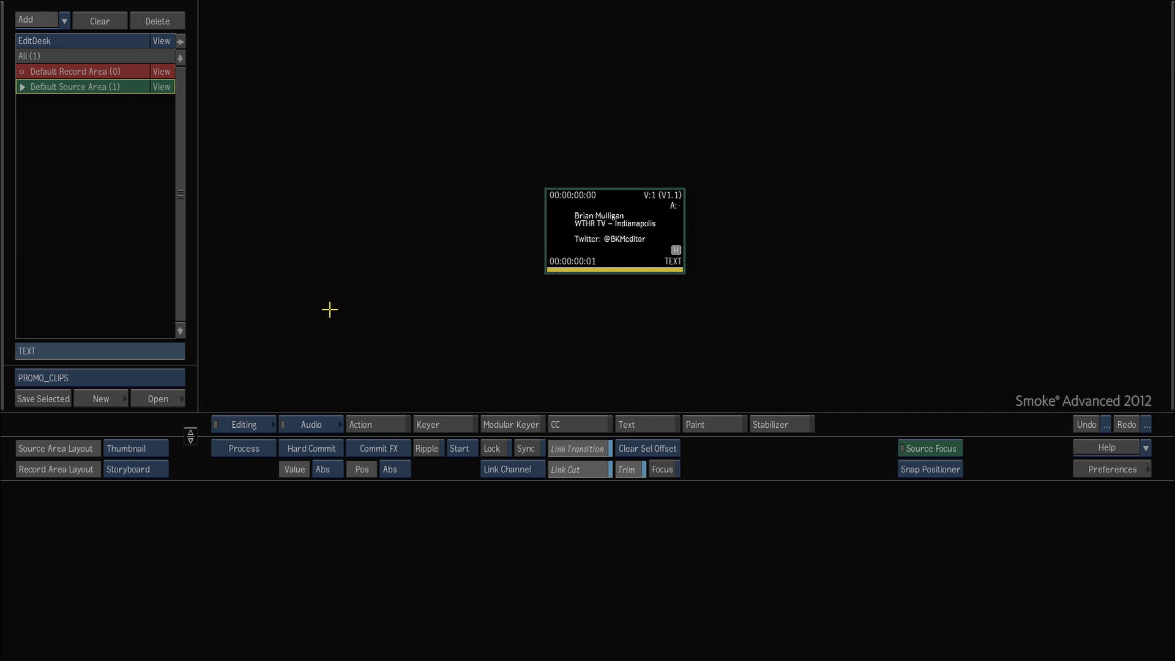
{"action": "left_click", "coordinate": [157, 399]}
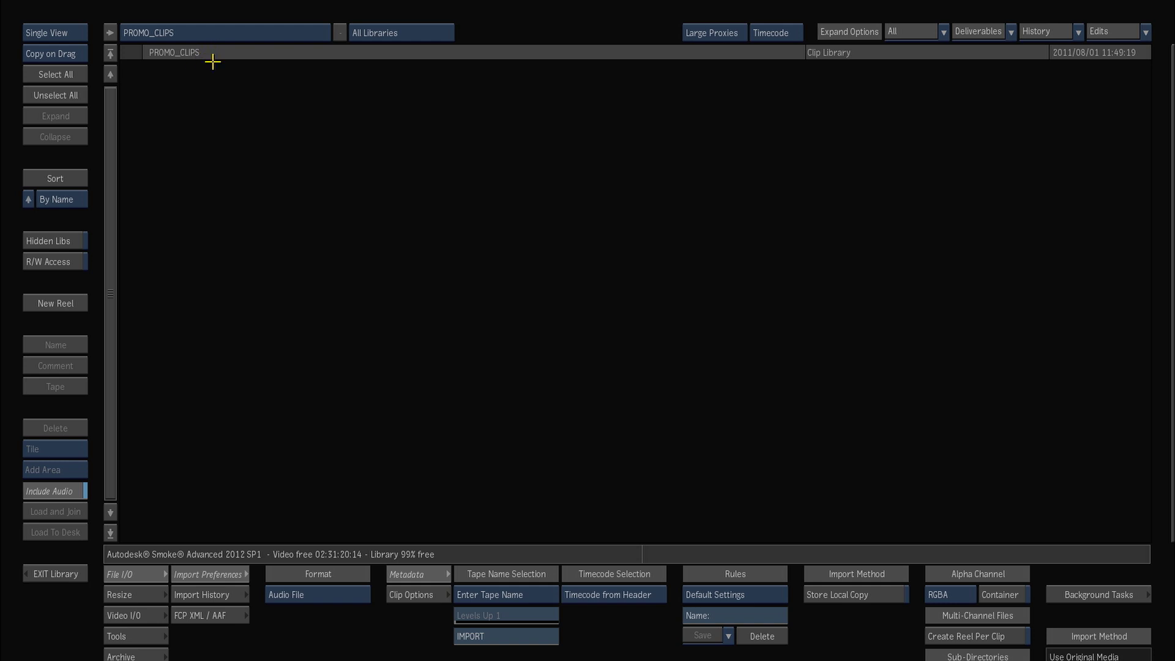
Step: Keep PROMO_CLIPS in the upper panel, switch to Dual View, and open the lower panel's library list
{"action": "left_click", "coordinate": [212, 32]}
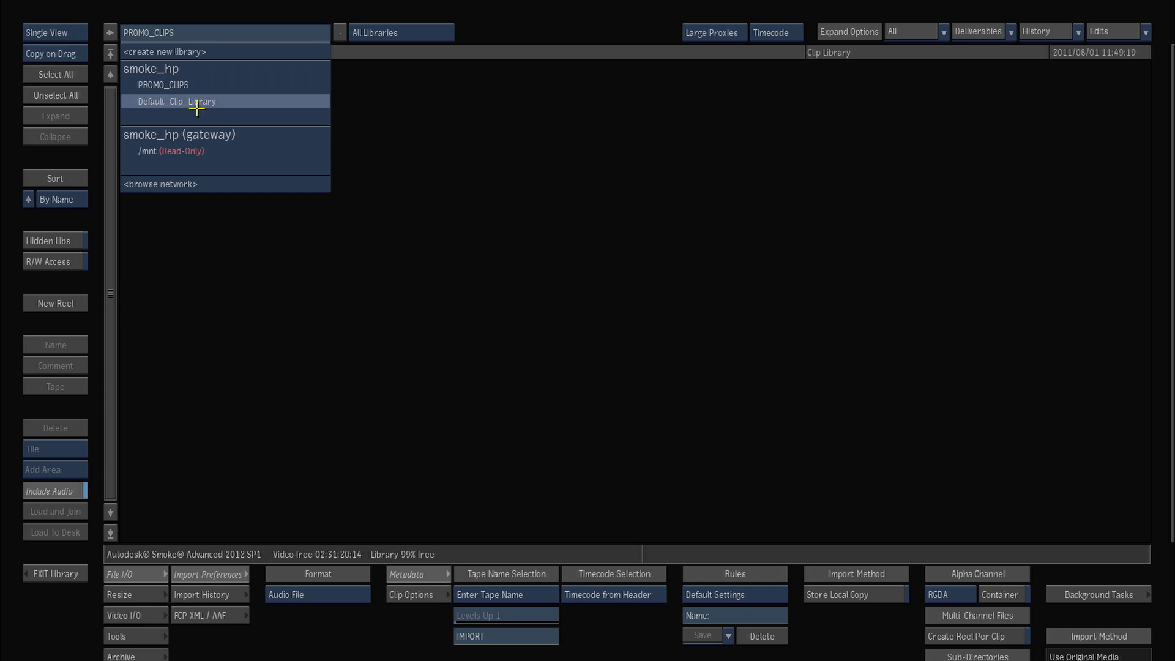
{"action": "left_click", "coordinate": [208, 31]}
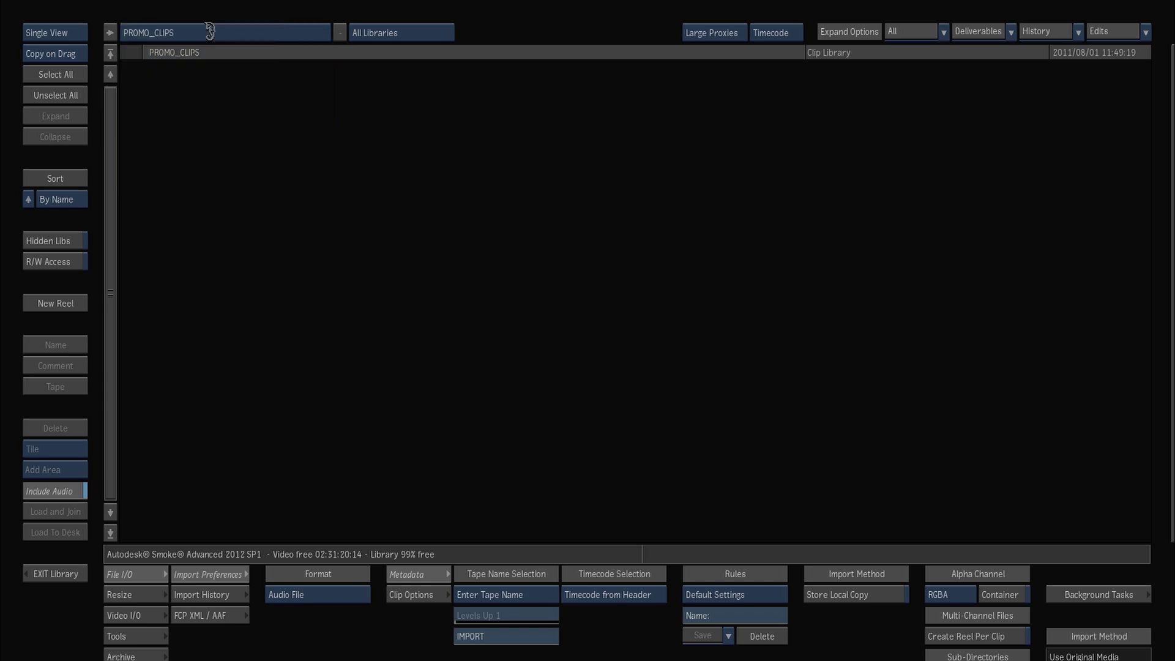
{"action": "left_click", "coordinate": [69, 31]}
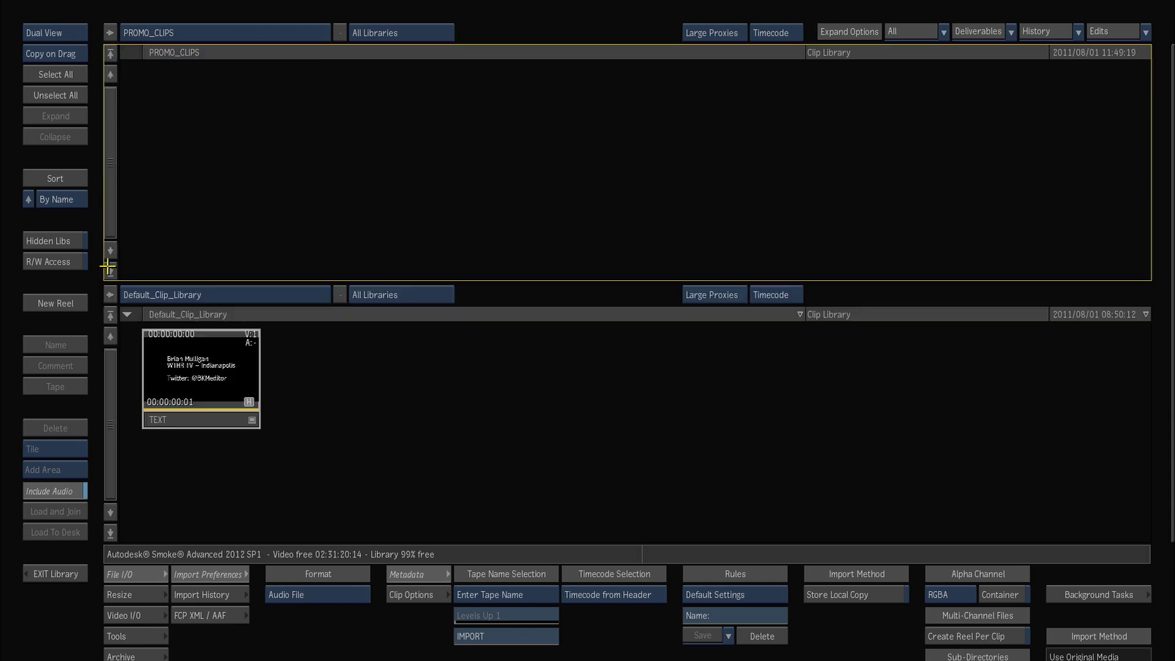
{"action": "left_click", "coordinate": [252, 294]}
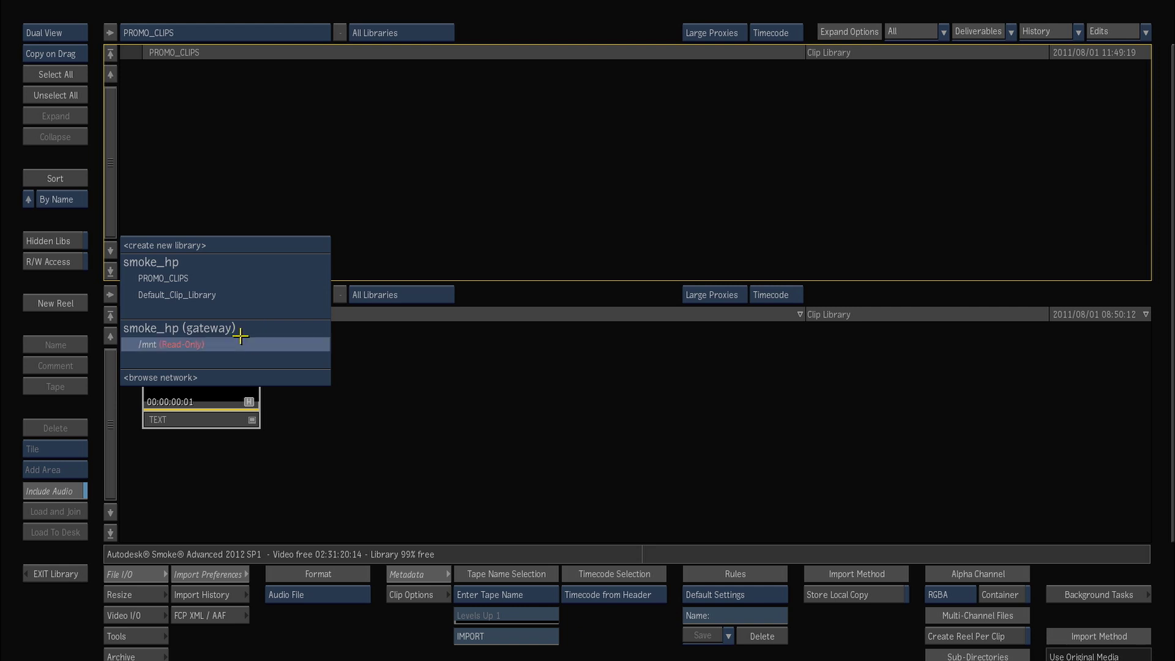
Step: Set the network location to usbdisk under smoke_hp:Gateway > mnt and exit the network browser
{"action": "left_click", "coordinate": [218, 378]}
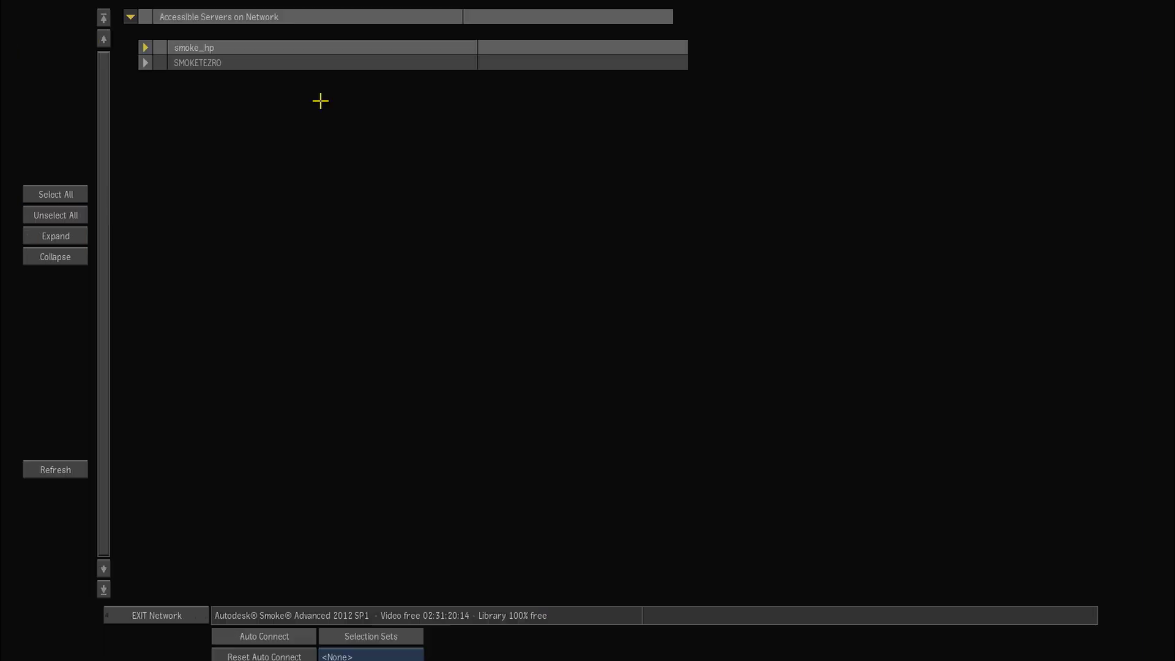
{"action": "left_click", "coordinate": [145, 47]}
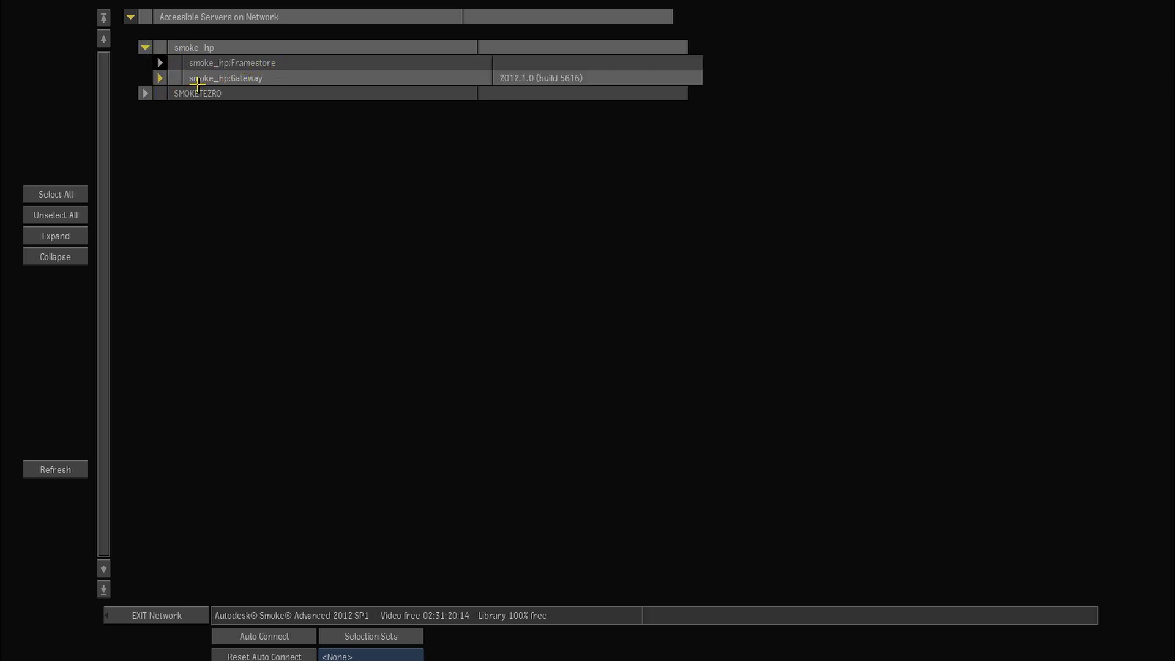
{"action": "left_click", "coordinate": [158, 77]}
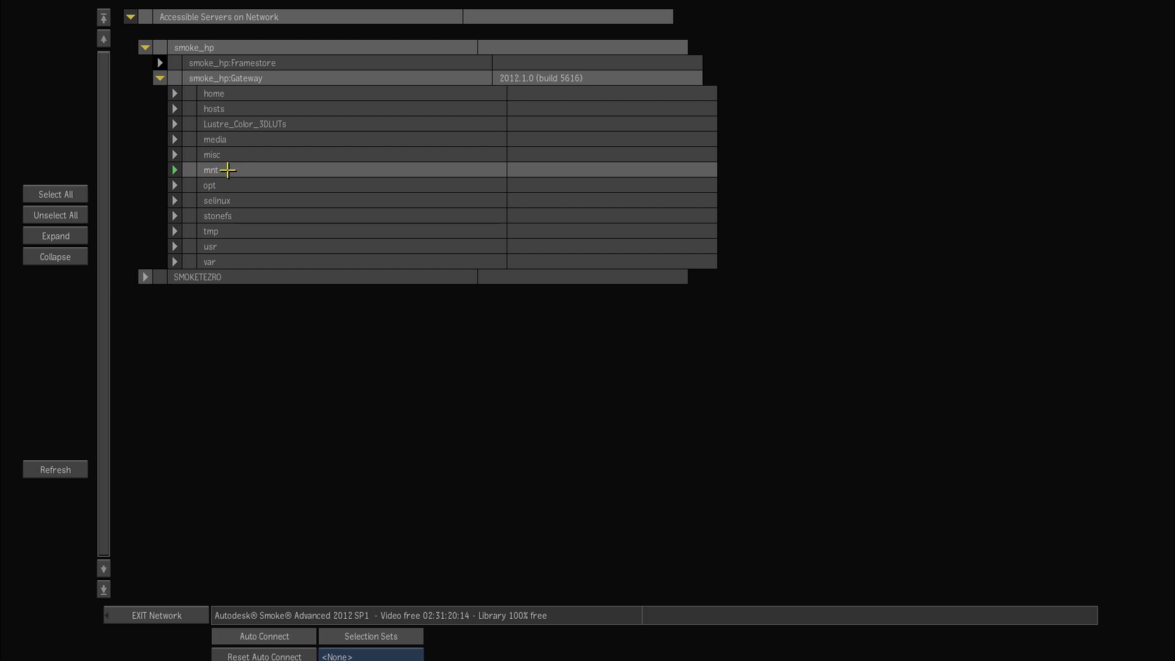
{"action": "left_click", "coordinate": [175, 170]}
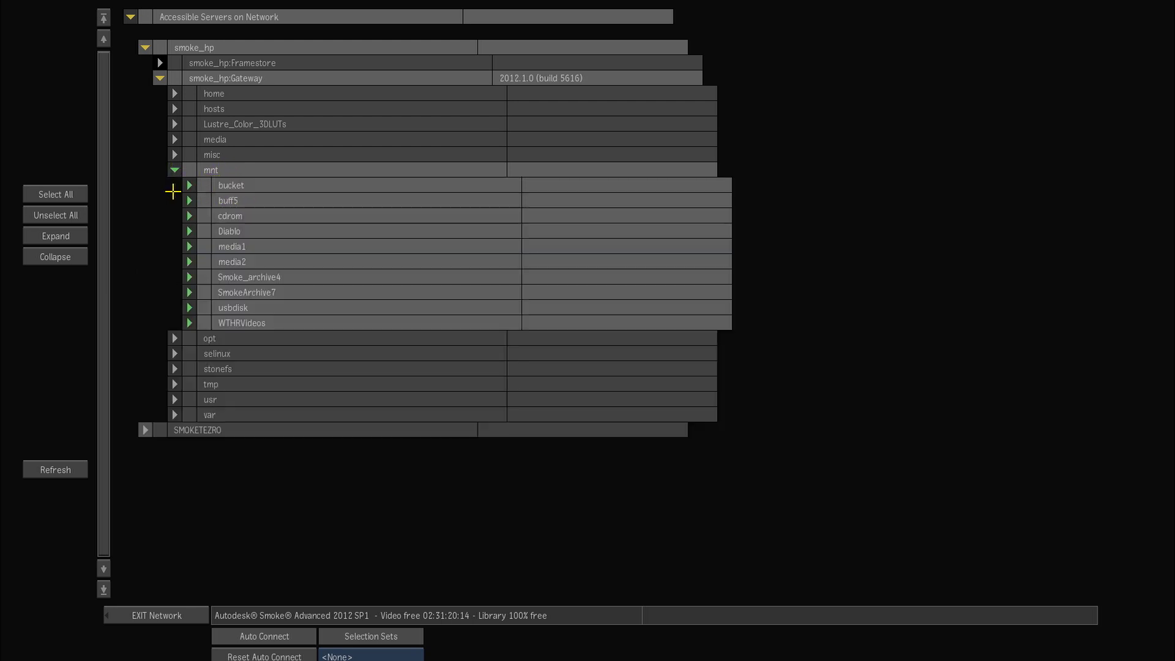
{"action": "left_click", "coordinate": [216, 307]}
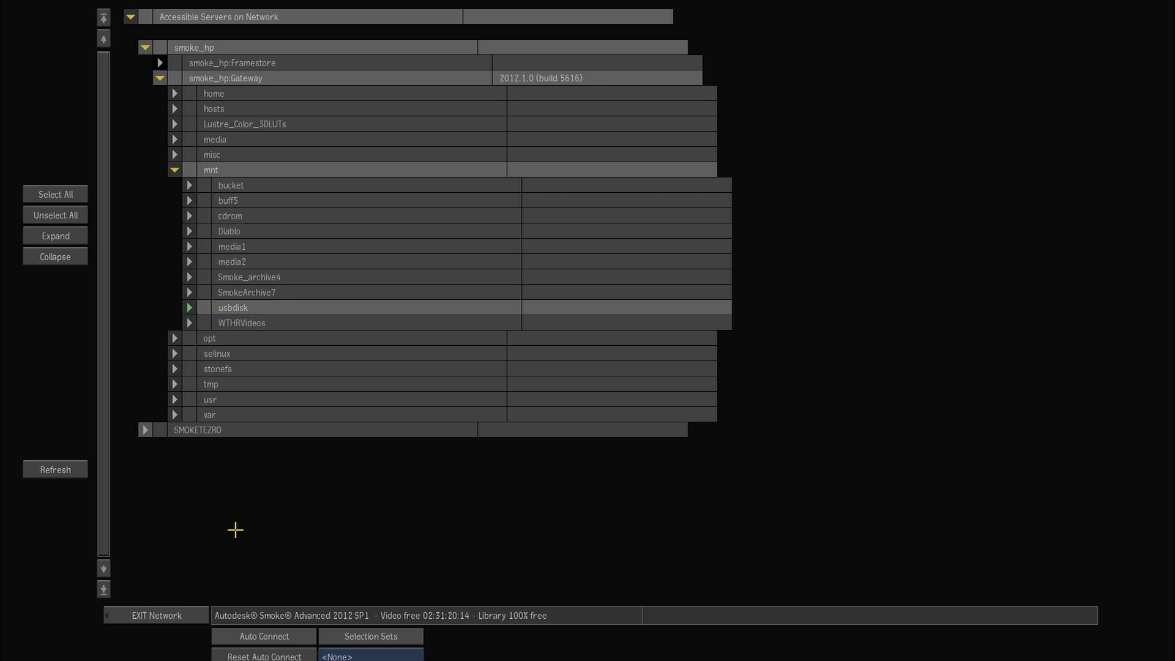
{"action": "left_click", "coordinate": [145, 614]}
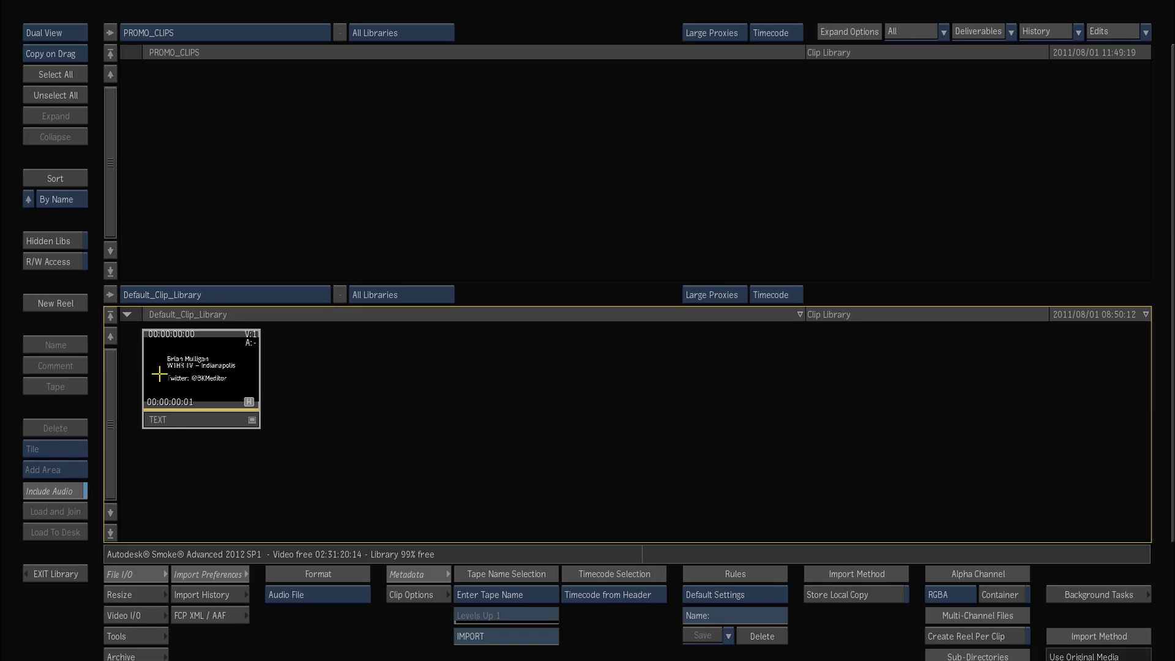
Step: Show /mnt/usbdisk in the lower panel and select the JIB STUDIO 611 folder
{"action": "left_click", "coordinate": [240, 295]}
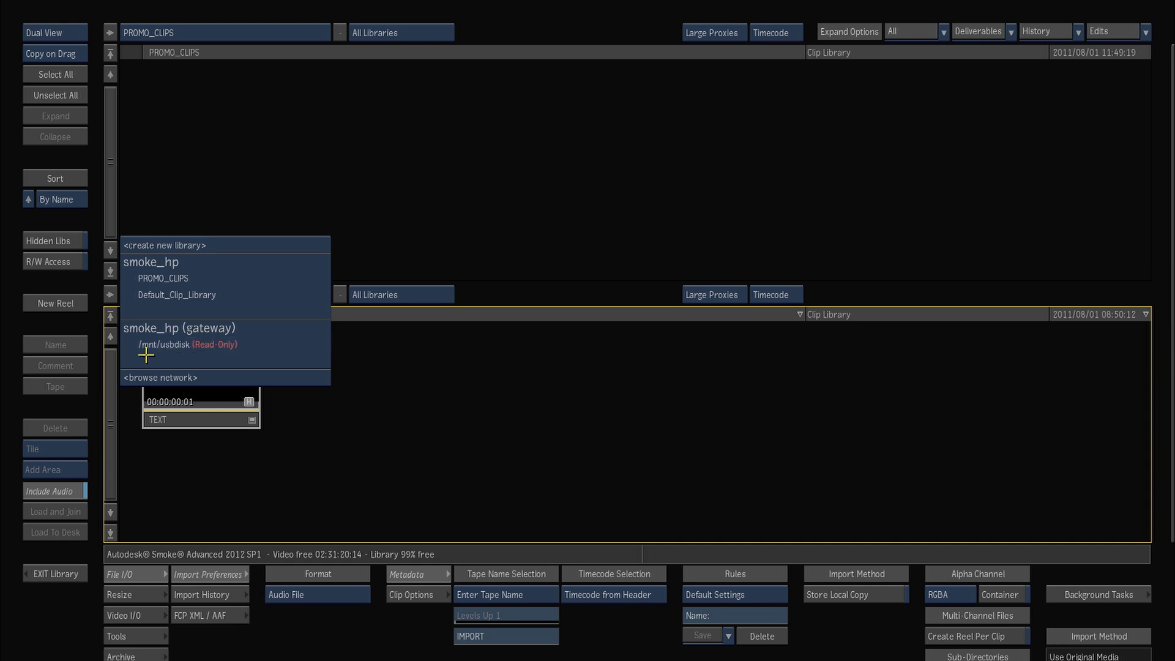
{"action": "left_click", "coordinate": [224, 345]}
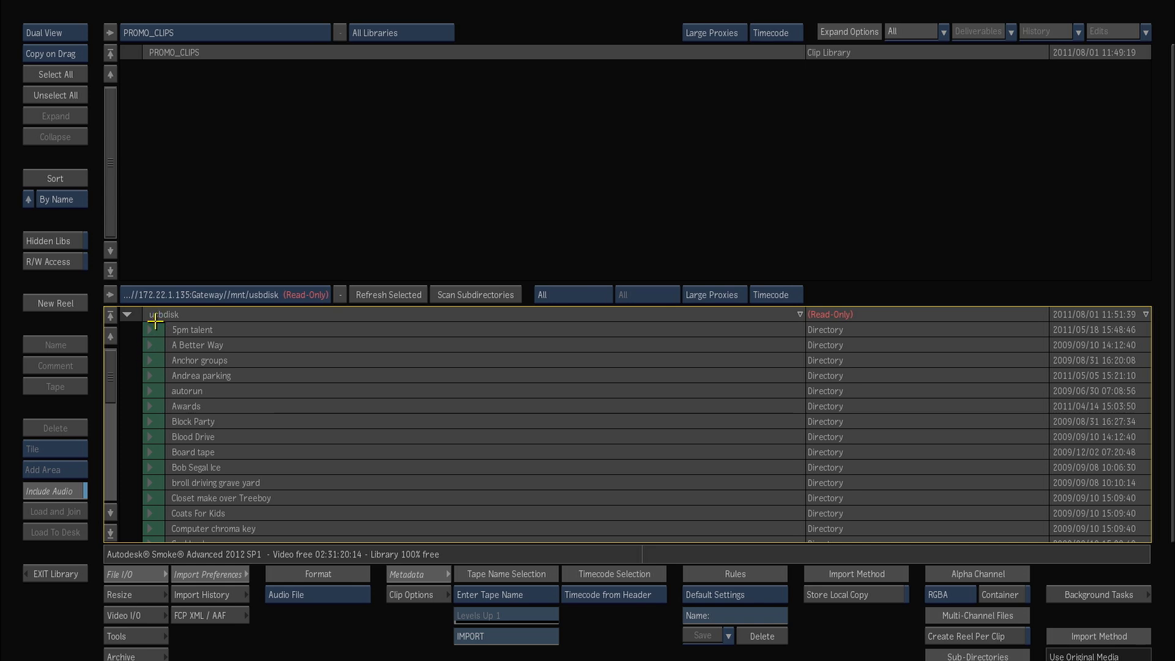
{"action": "mouse_move", "coordinate": [116, 363]}
{"action": "left_mouse_down"}
{"action": "mouse_move", "coordinate": [108, 470]}
{"action": "mouse_move", "coordinate": [110, 392]}
{"action": "mouse_move", "coordinate": [113, 375]}
{"action": "mouse_move", "coordinate": [123, 381]}
{"action": "mouse_move", "coordinate": [110, 380]}
{"action": "mouse_move", "coordinate": [112, 361]}
{"action": "left_mouse_up"}
{"action": "left_click_drag", "start_coordinate": [112, 371], "coordinate": [116, 439]}
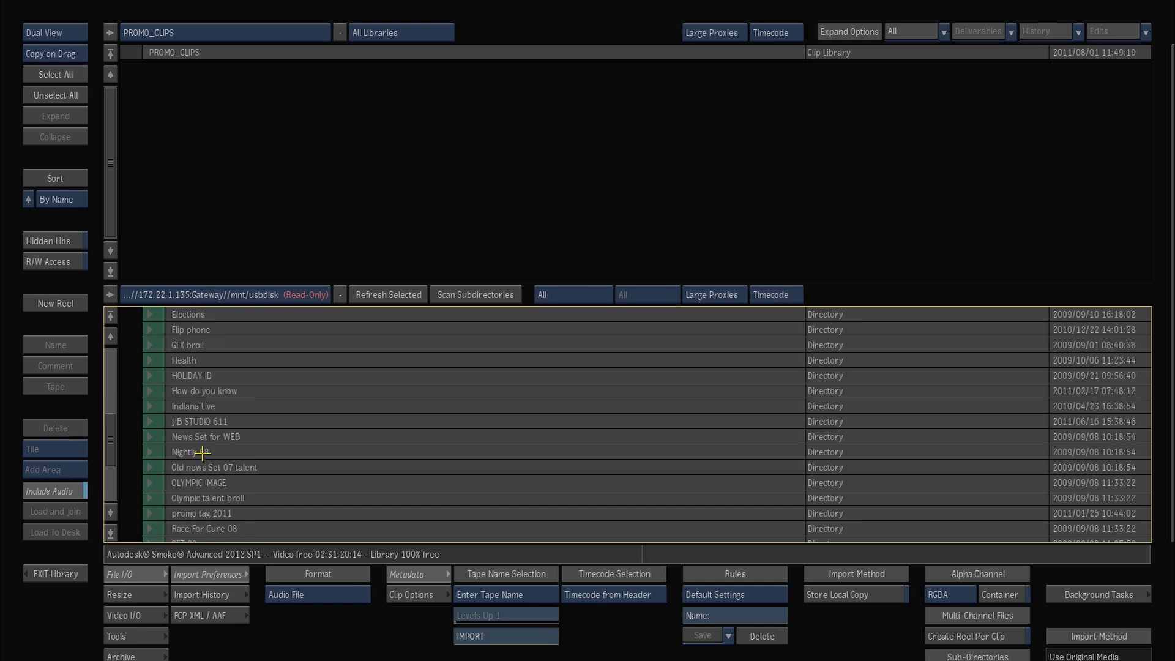
{"action": "left_click", "coordinate": [250, 421]}
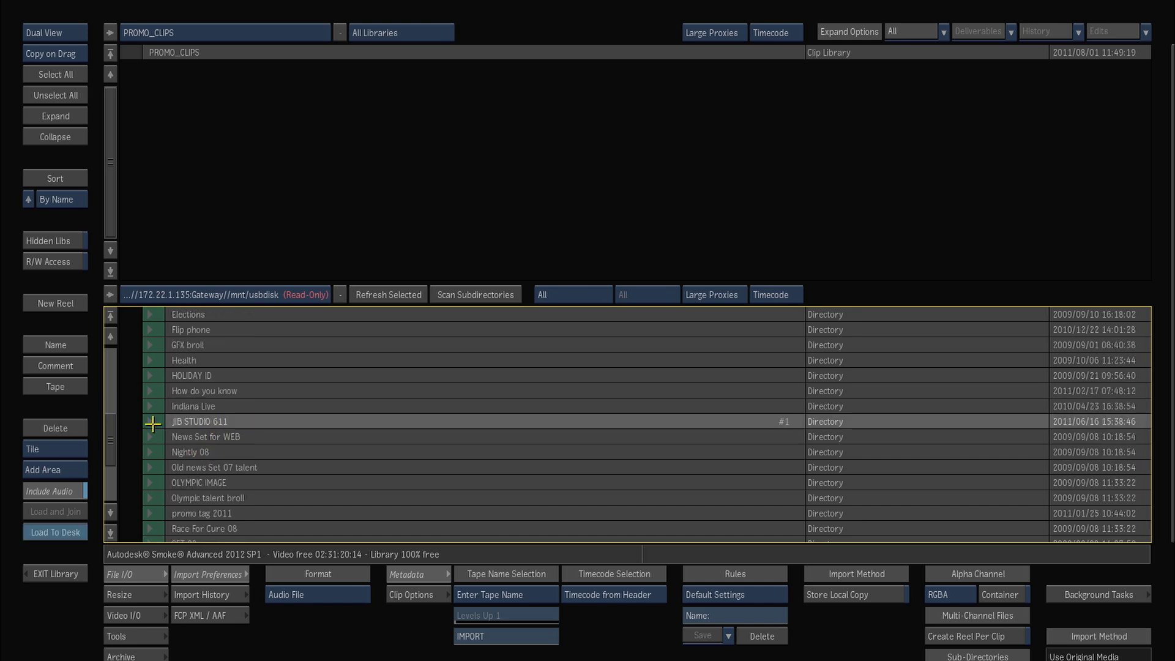
{"action": "double_click", "coordinate": [289, 421]}
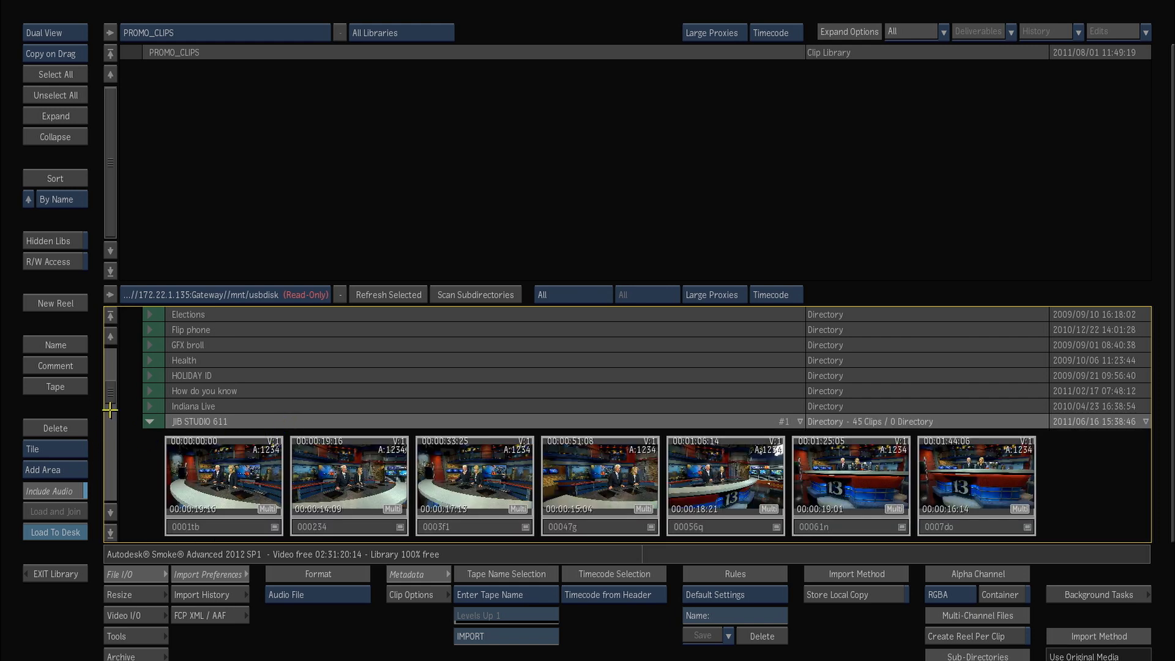
{"action": "left_click_drag", "start_coordinate": [107, 398], "coordinate": [109, 421]}
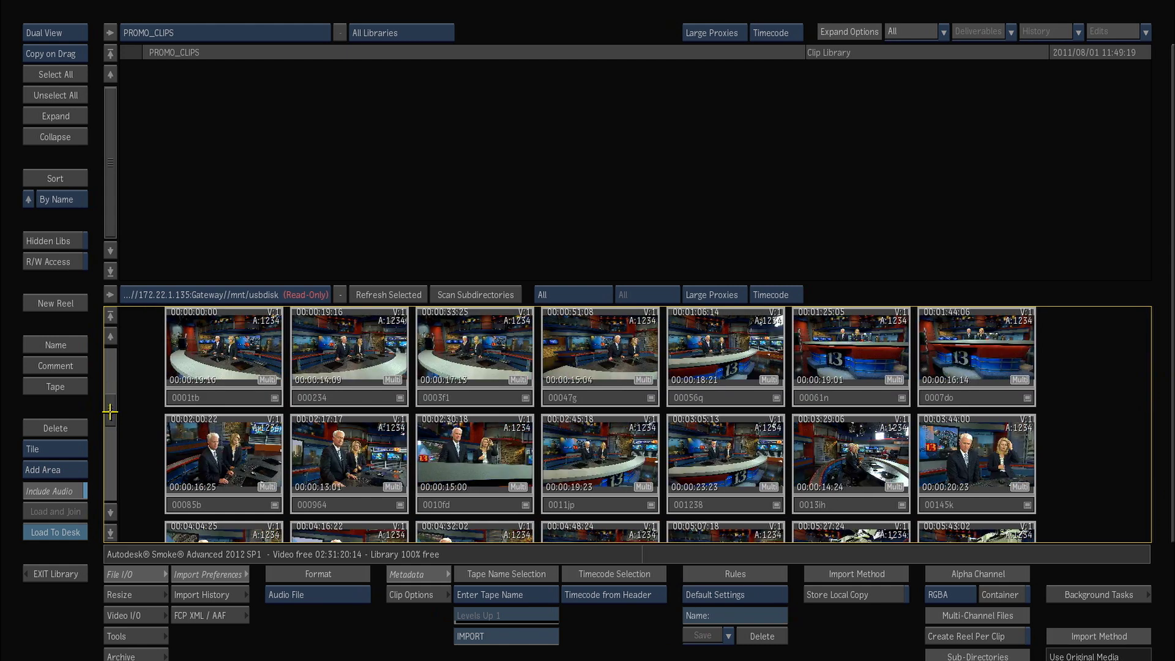
{"action": "left_click_drag", "start_coordinate": [110, 412], "coordinate": [110, 409]}
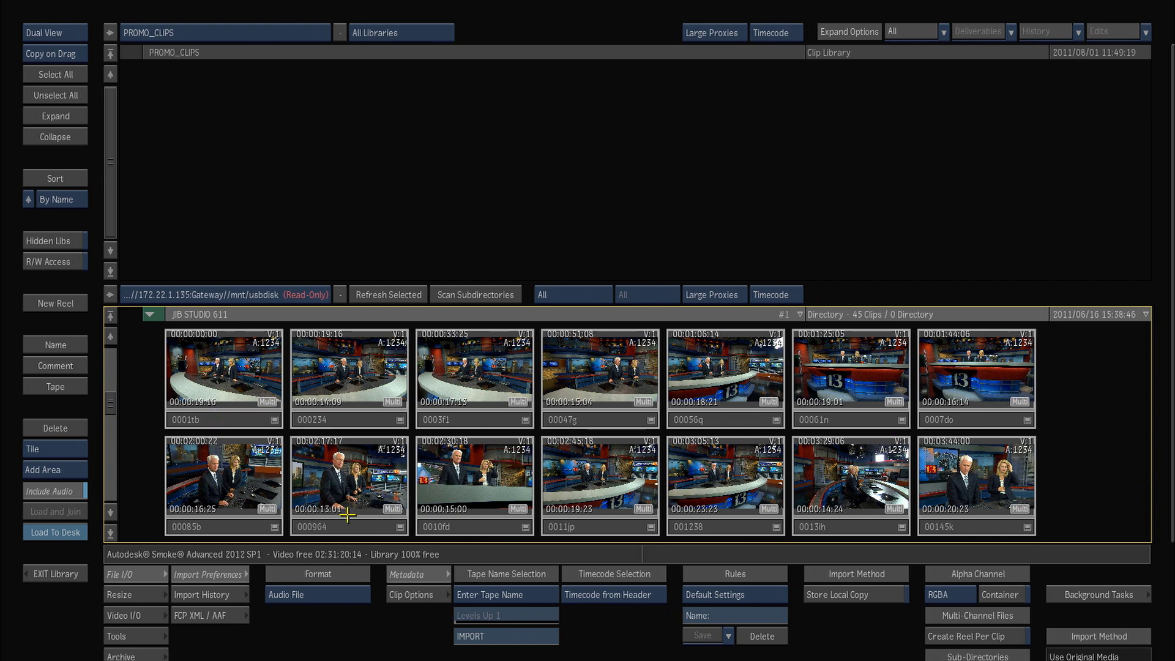
{"action": "left_click", "coordinate": [224, 422]}
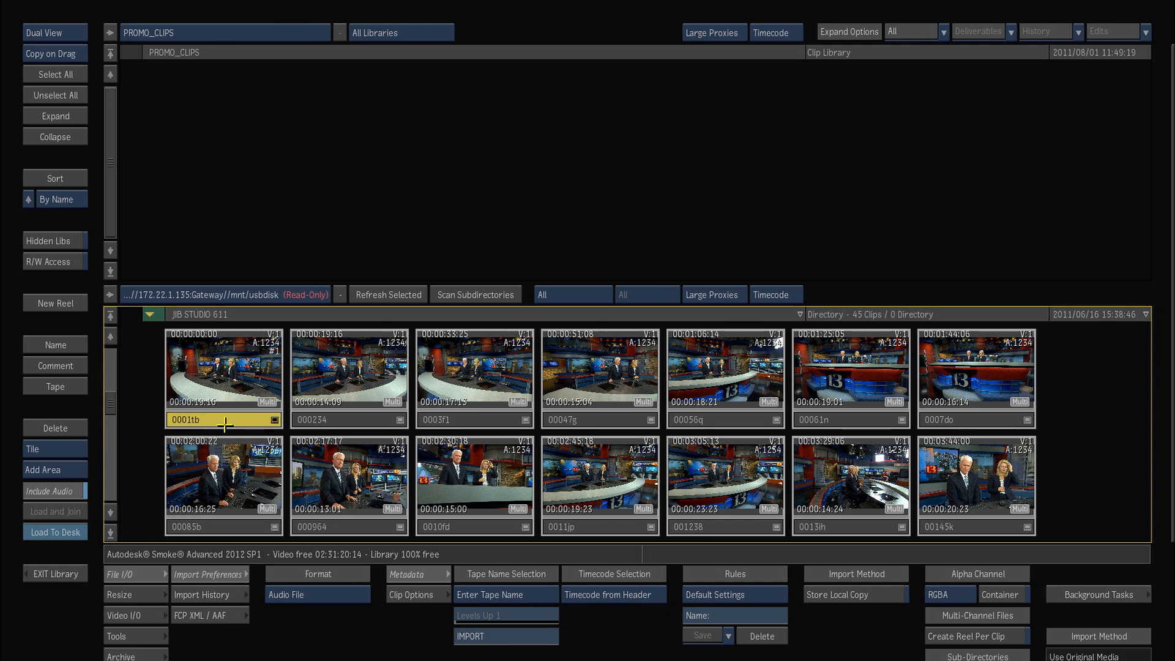
{"action": "left_click", "coordinate": [338, 421]}
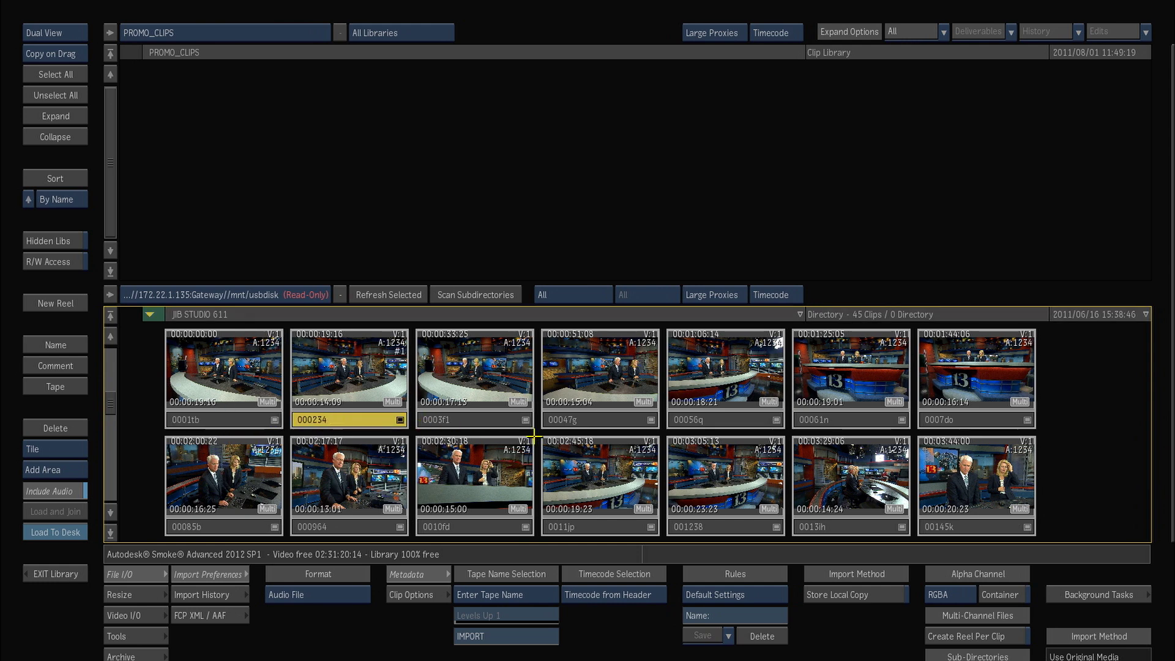
{"action": "key", "text": "ctrl+p"}
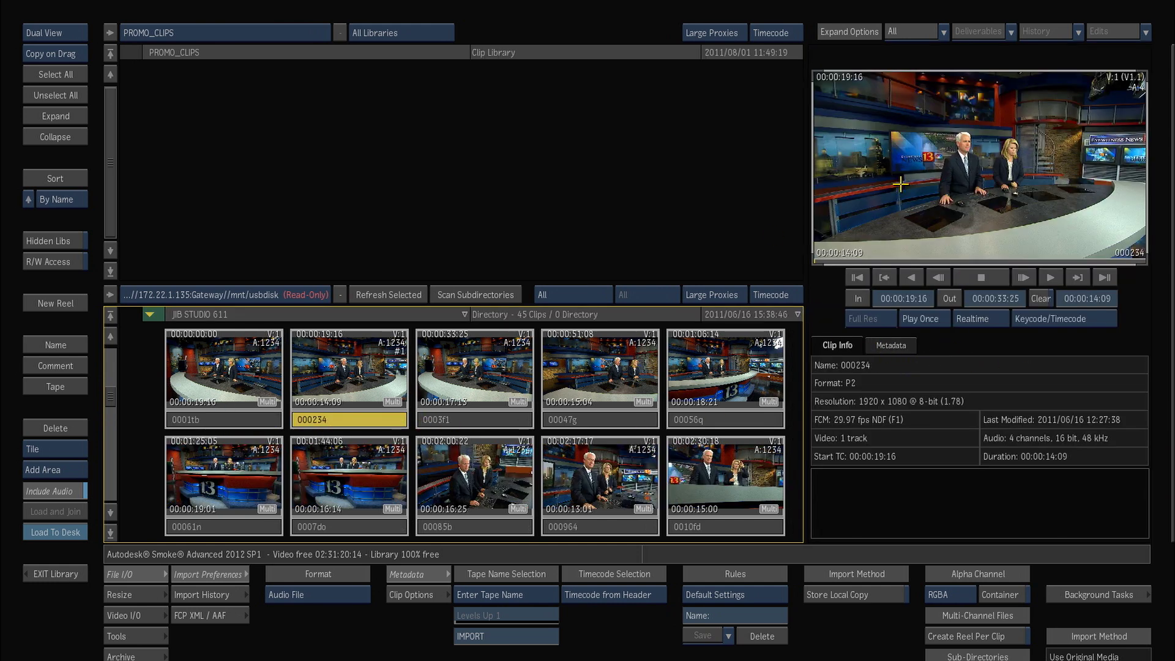
{"action": "left_click_drag", "start_coordinate": [900, 183], "coordinate": [1140, 245]}
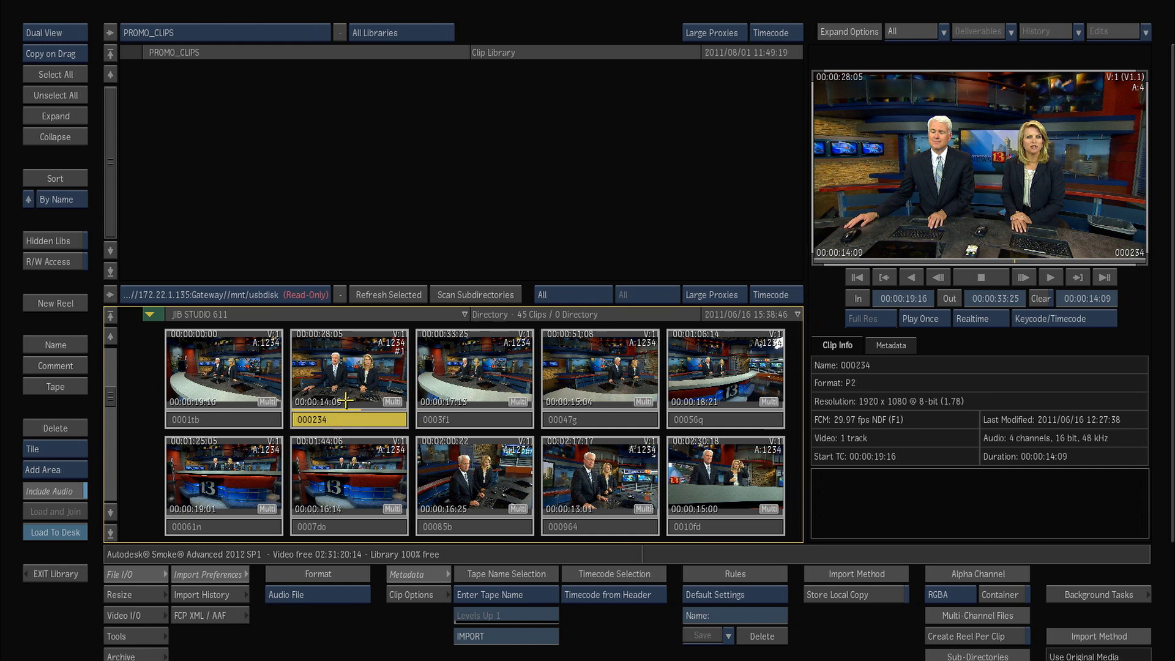
{"action": "left_click_drag", "start_coordinate": [346, 401], "coordinate": [332, 402]}
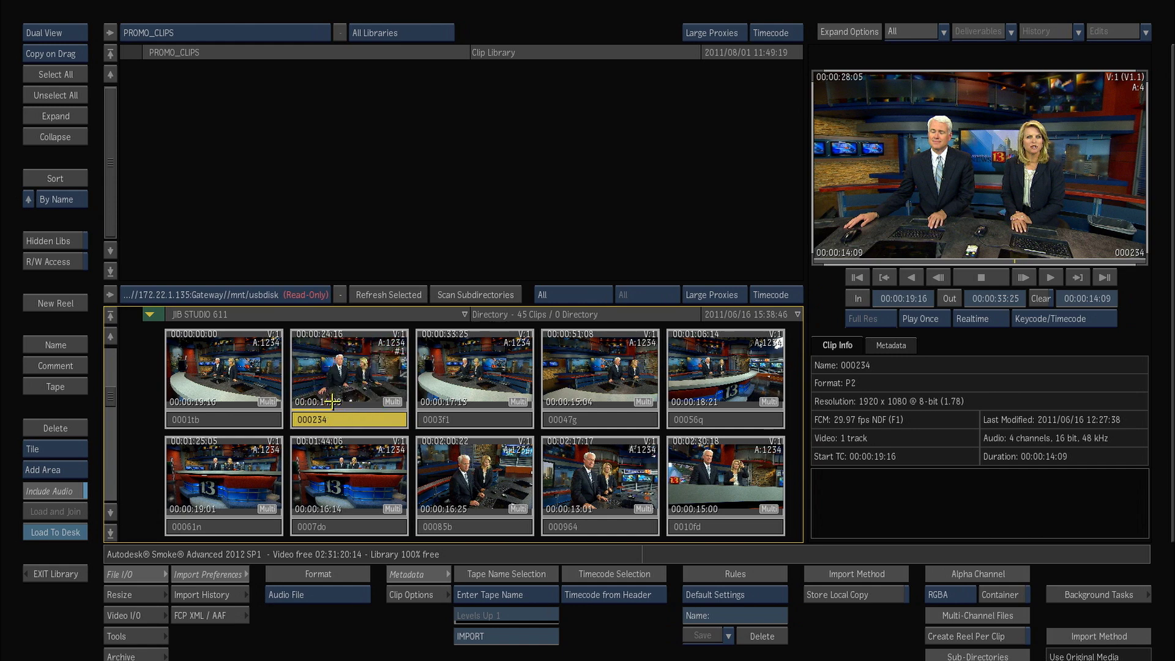
{"action": "left_click_drag", "start_coordinate": [981, 244], "coordinate": [1049, 257]}
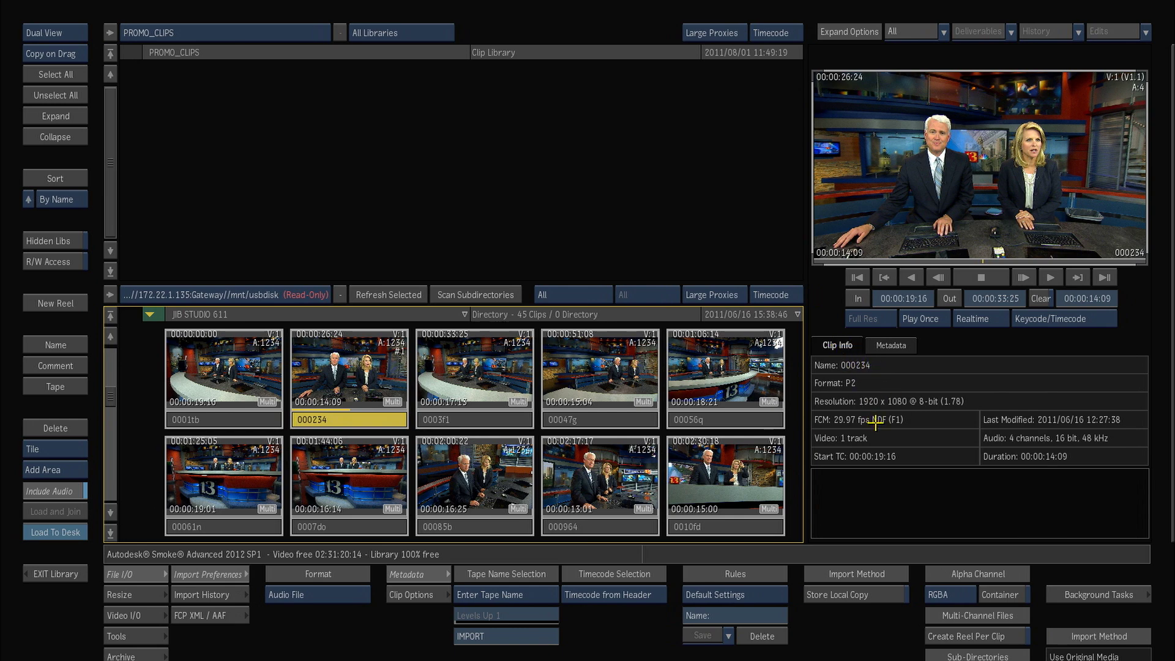
Step: Display clip 000234's metadata and select its Path row showing 000234.mxf
{"action": "left_click", "coordinate": [903, 346]}
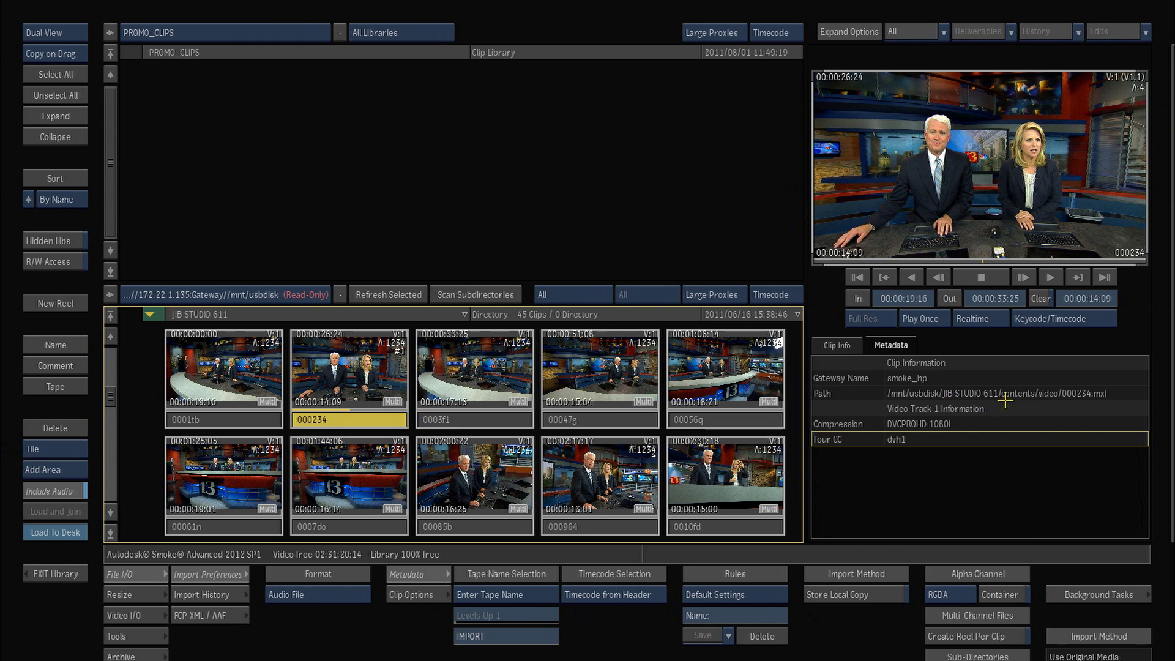
{"action": "left_click", "coordinate": [1123, 394]}
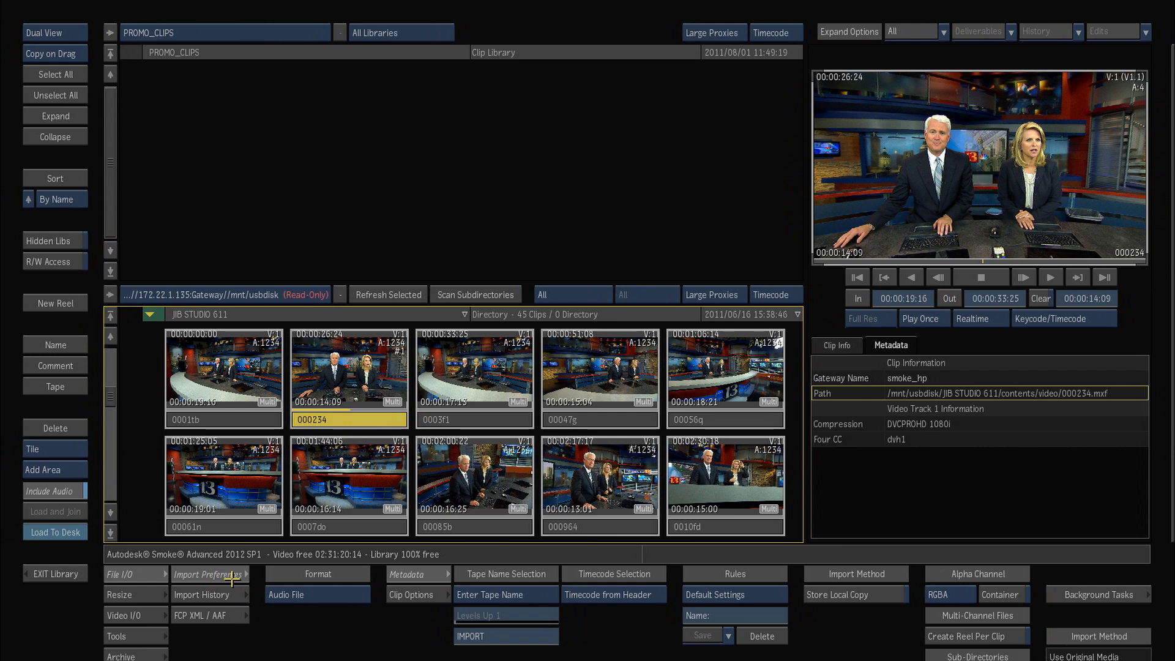
Step: Set the import format to P2 with tape names taken from the essence
{"action": "left_click", "coordinate": [330, 589]}
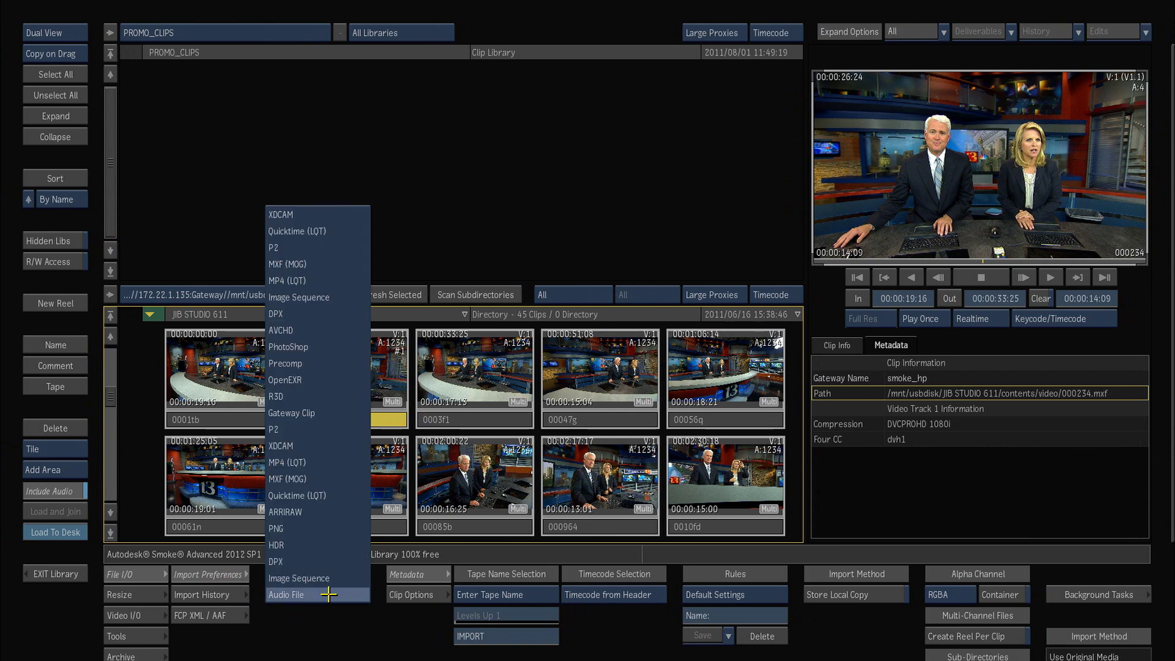
{"action": "left_click", "coordinate": [323, 246]}
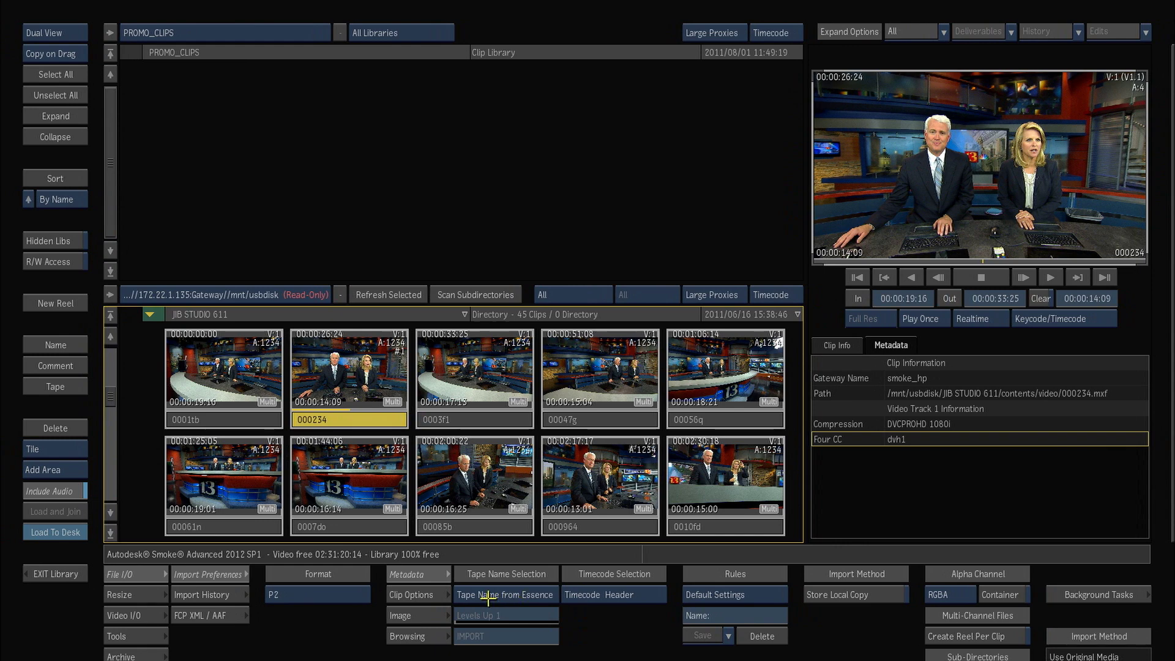
{"action": "left_click", "coordinate": [551, 594]}
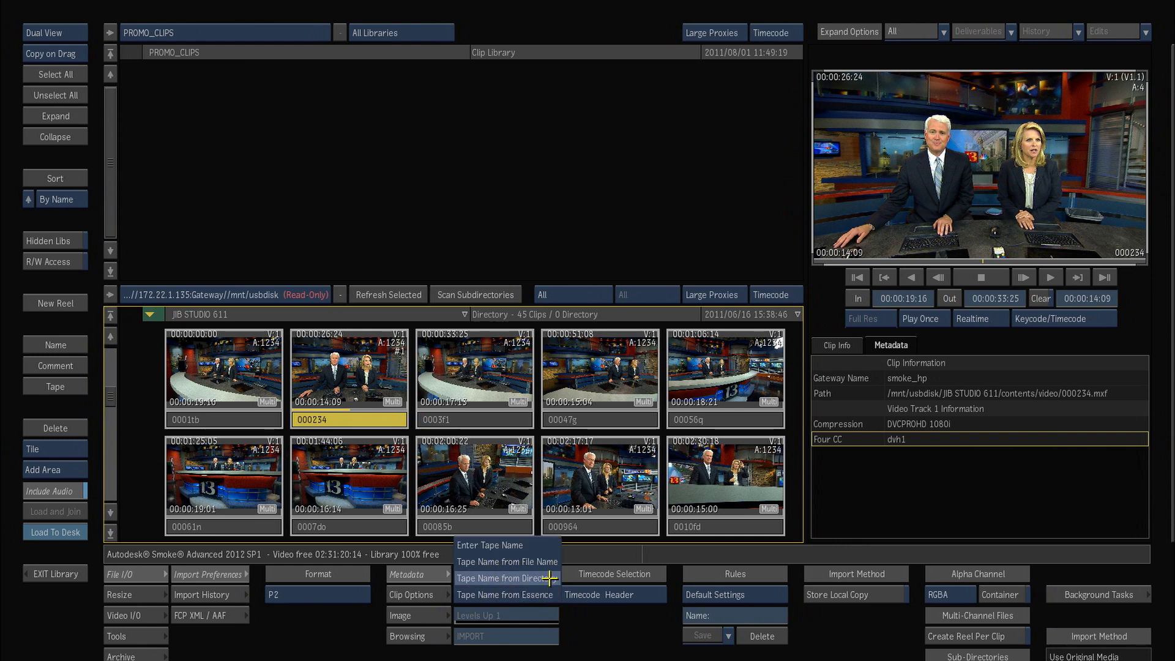
{"action": "left_click", "coordinate": [542, 596]}
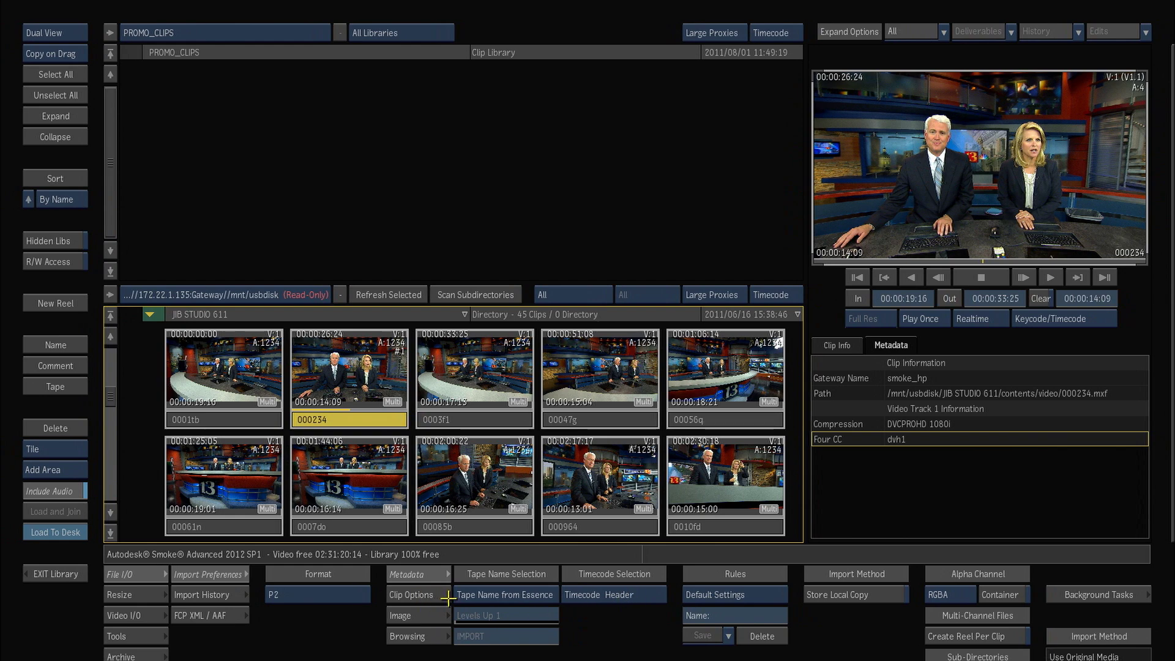
Step: Review the Clip Options and Image settings, then return to the tape name and timecode options
{"action": "left_click", "coordinate": [419, 596]}
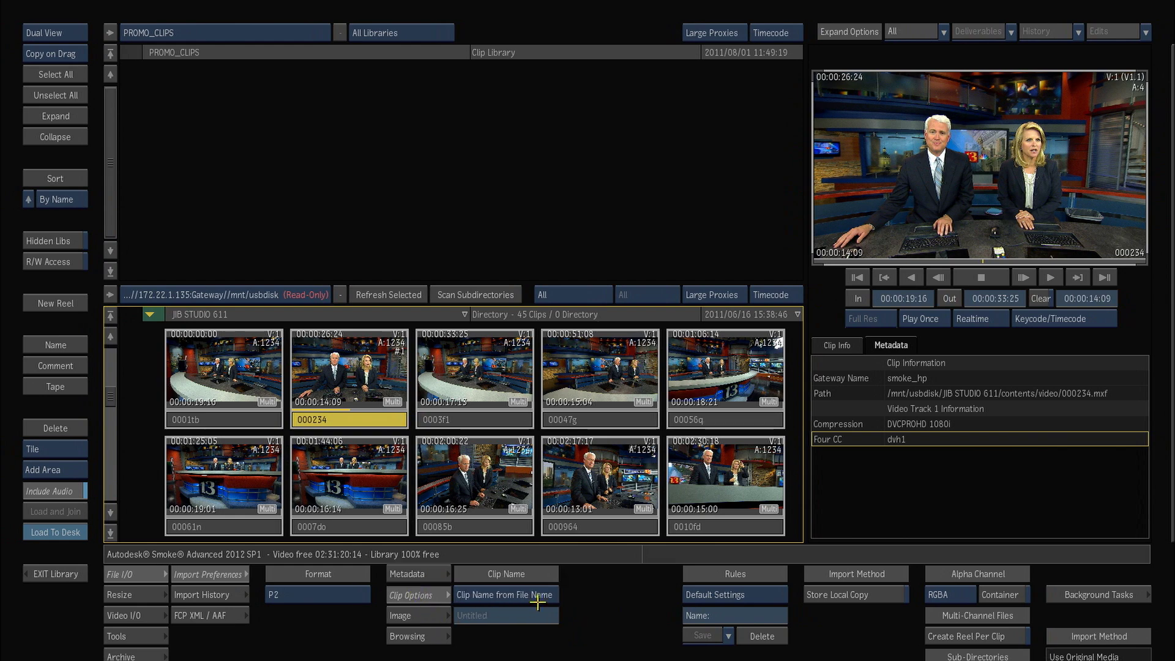
{"action": "left_click", "coordinate": [429, 612]}
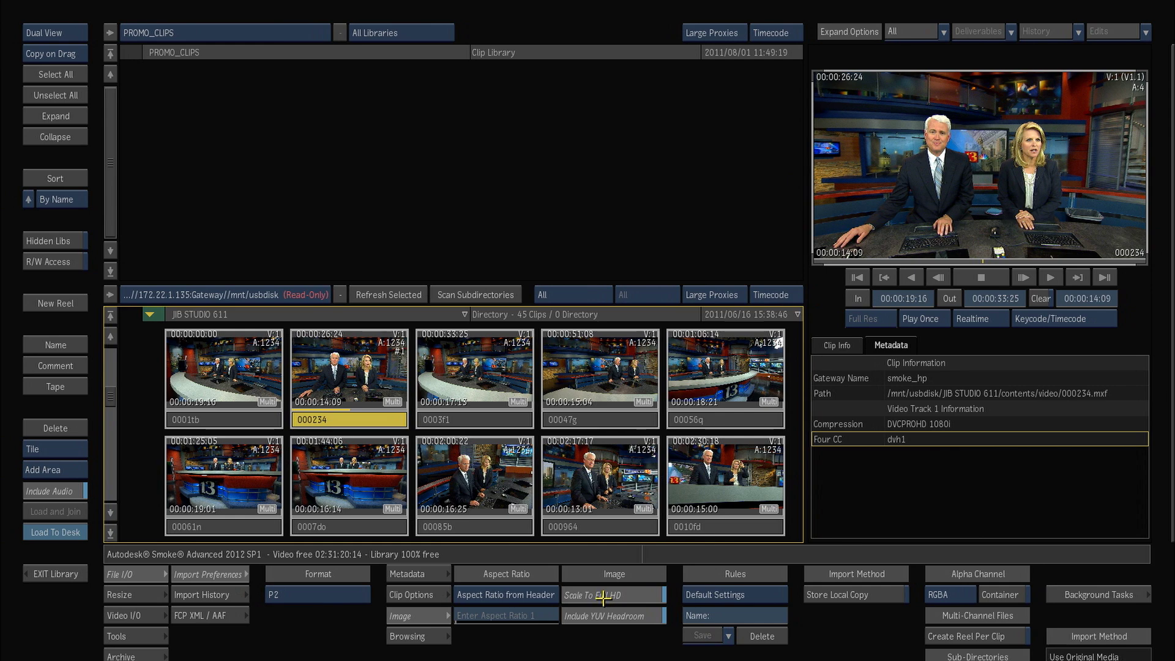
{"action": "left_click", "coordinate": [407, 575]}
{"action": "left_click", "coordinate": [321, 593]}
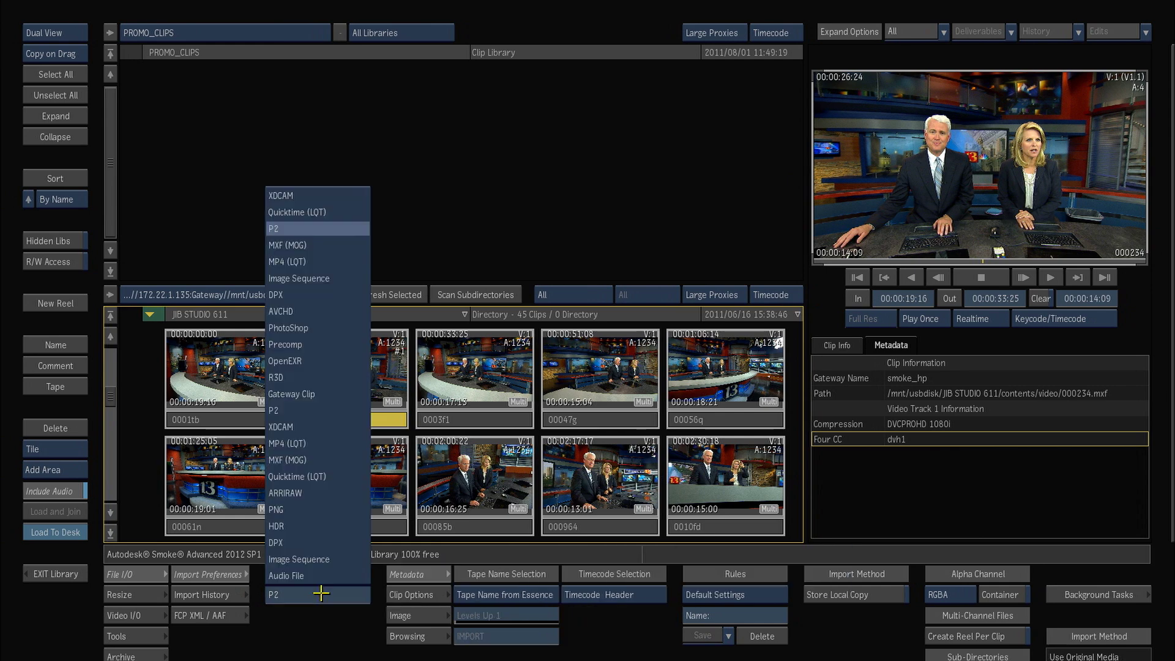
Step: Switch the import format from P2 to XDCAM
{"action": "left_click", "coordinate": [335, 197]}
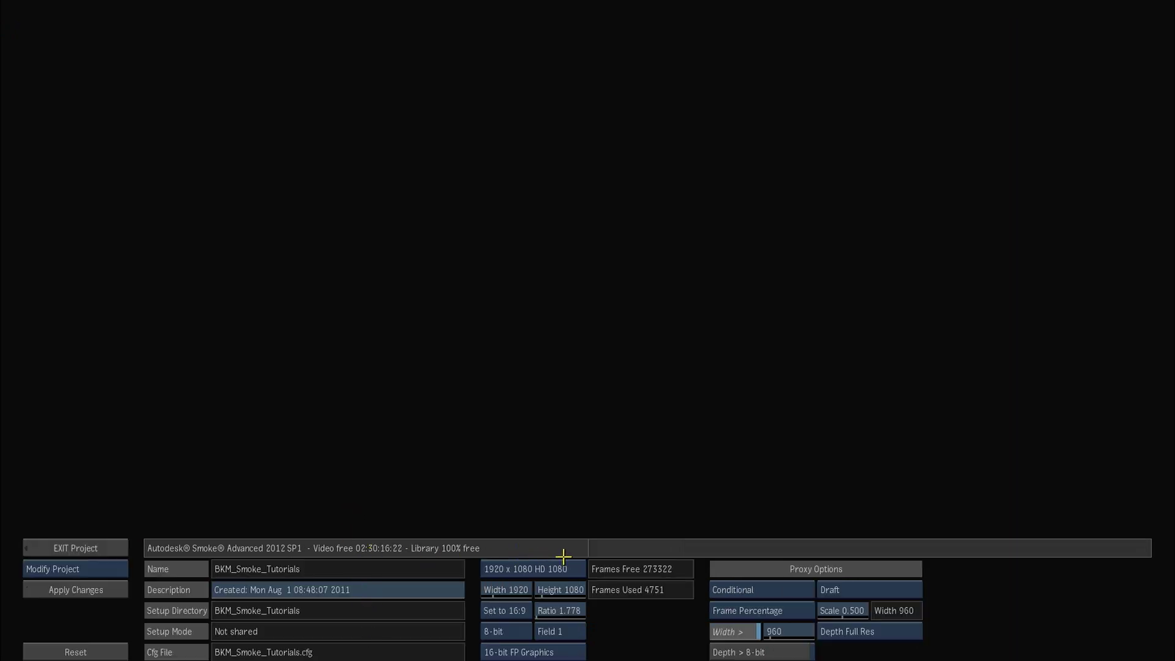
{"action": "left_click", "coordinate": [779, 589]}
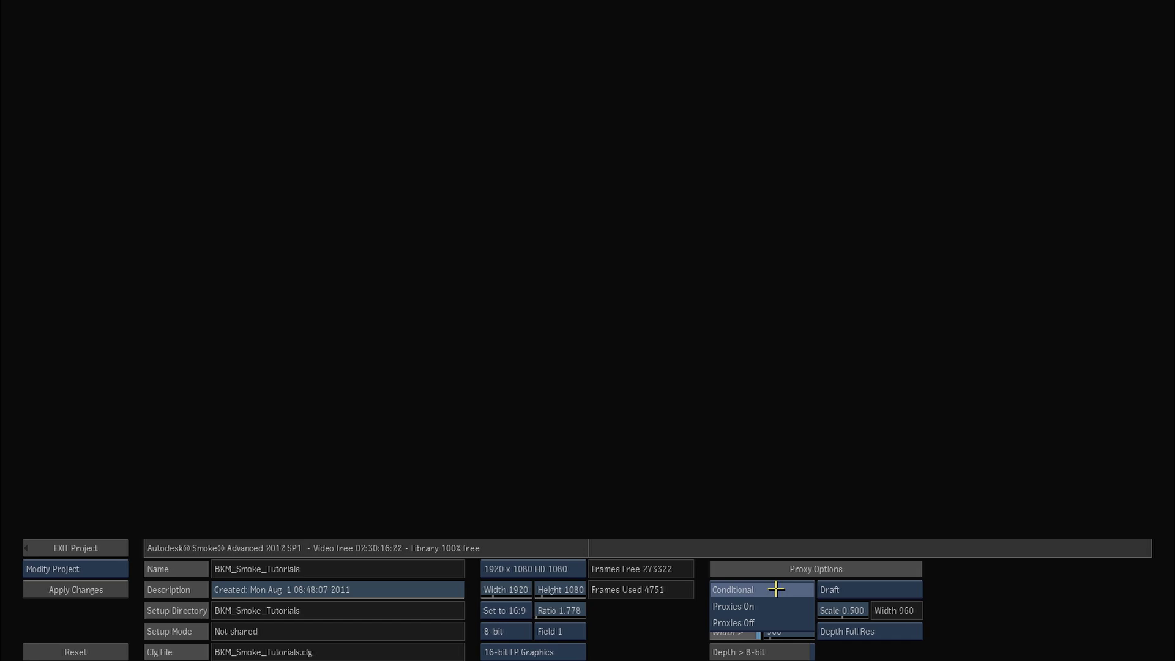
{"action": "left_click", "coordinate": [777, 584]}
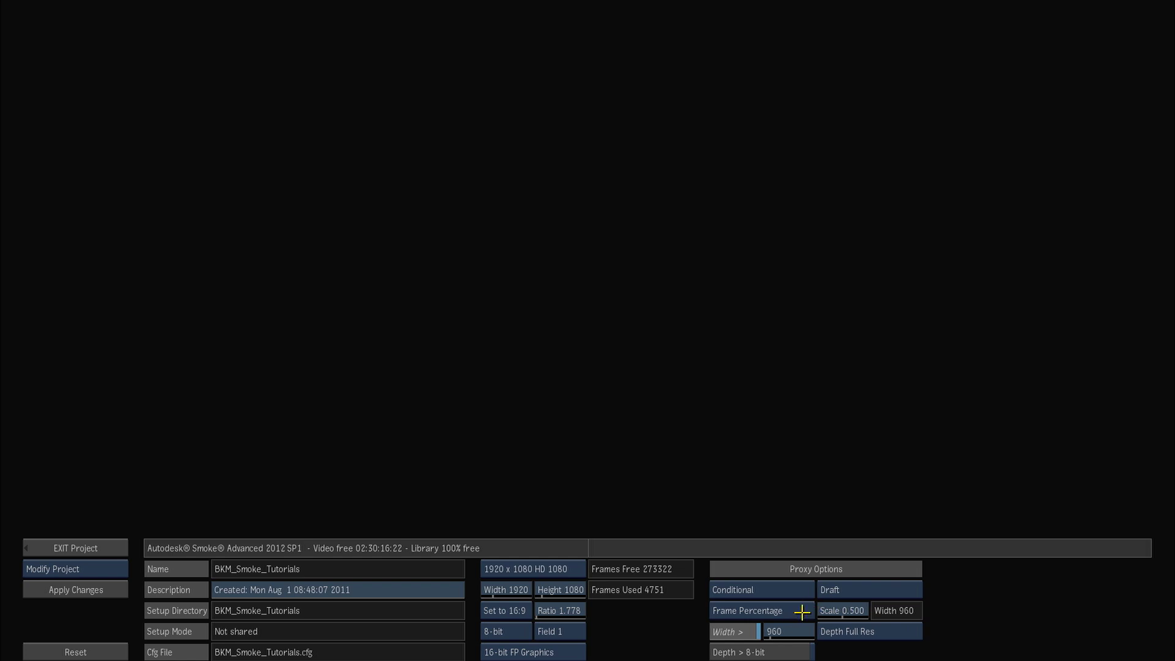
{"action": "left_click", "coordinate": [855, 590]}
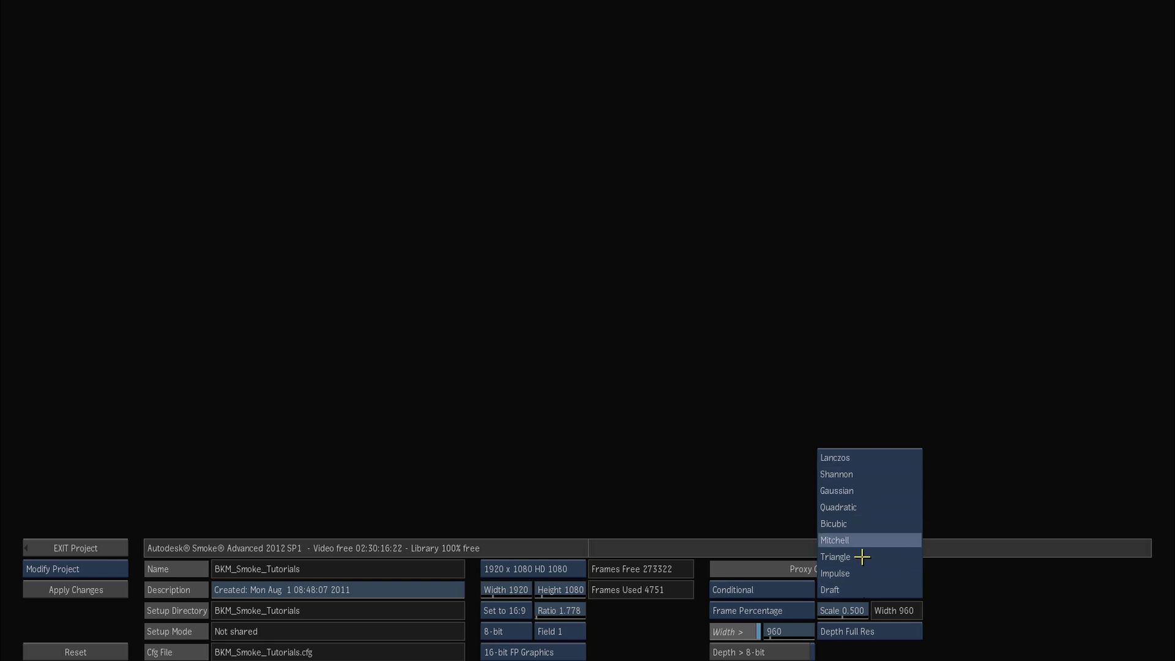
{"action": "left_click", "coordinate": [861, 592]}
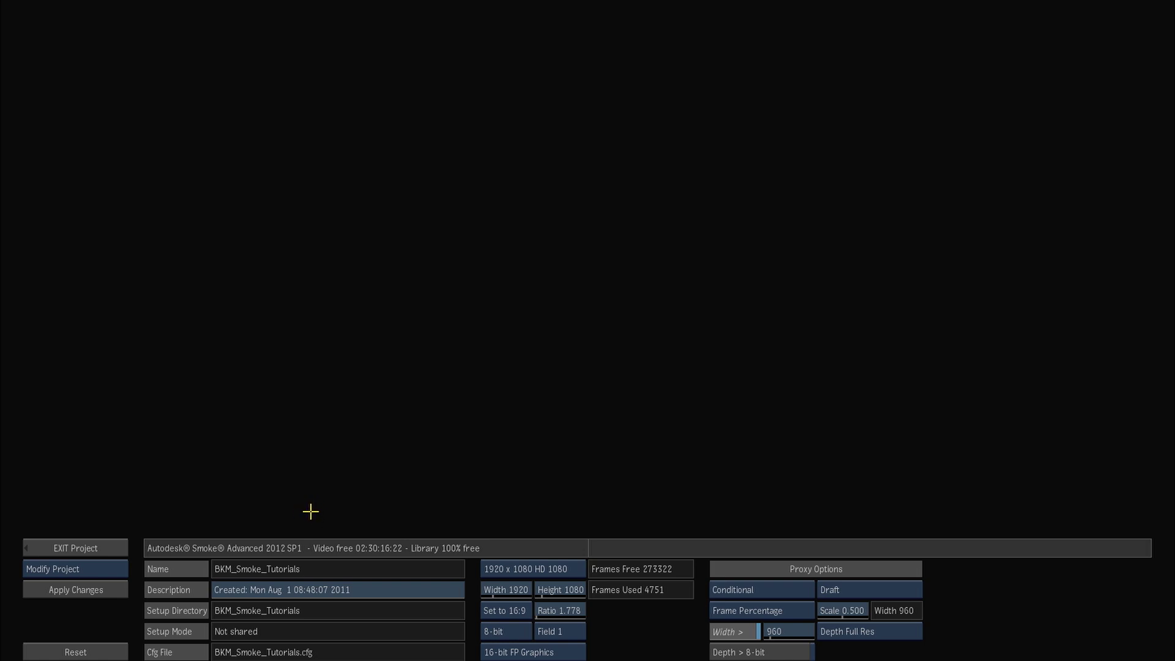
{"action": "left_click", "coordinate": [94, 548]}
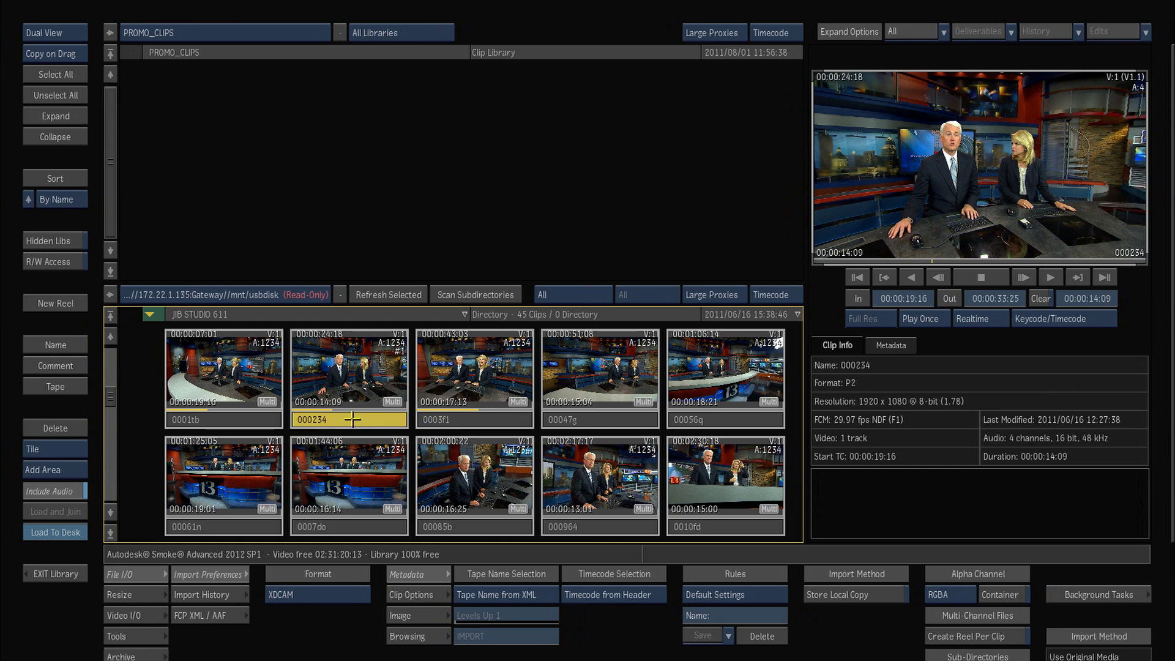
Step: Drag clip 000234 from JIB STUDIO 611 into PROMO_CLIPS, then select clip 0003f1
{"action": "left_click_drag", "start_coordinate": [353, 419], "coordinate": [316, 191]}
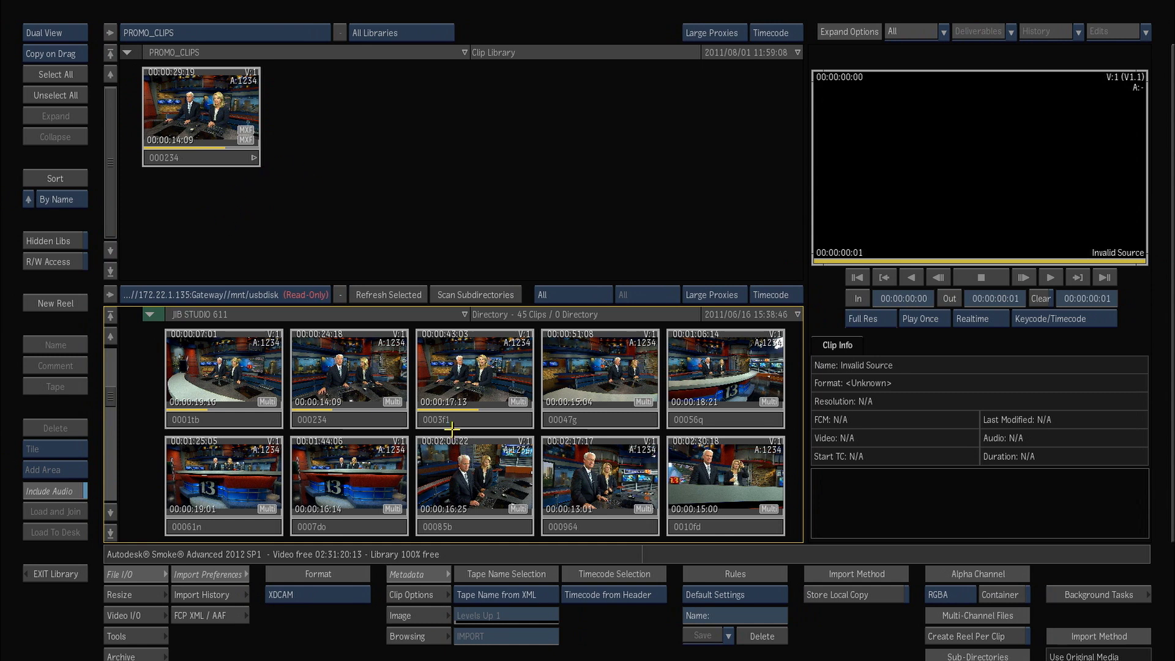
{"action": "left_click", "coordinate": [481, 421]}
Step: Add clips 00047g and 00056q to the selection and drag all three into PROMO_CLIPS
{"action": "left_click", "coordinate": [580, 421]}
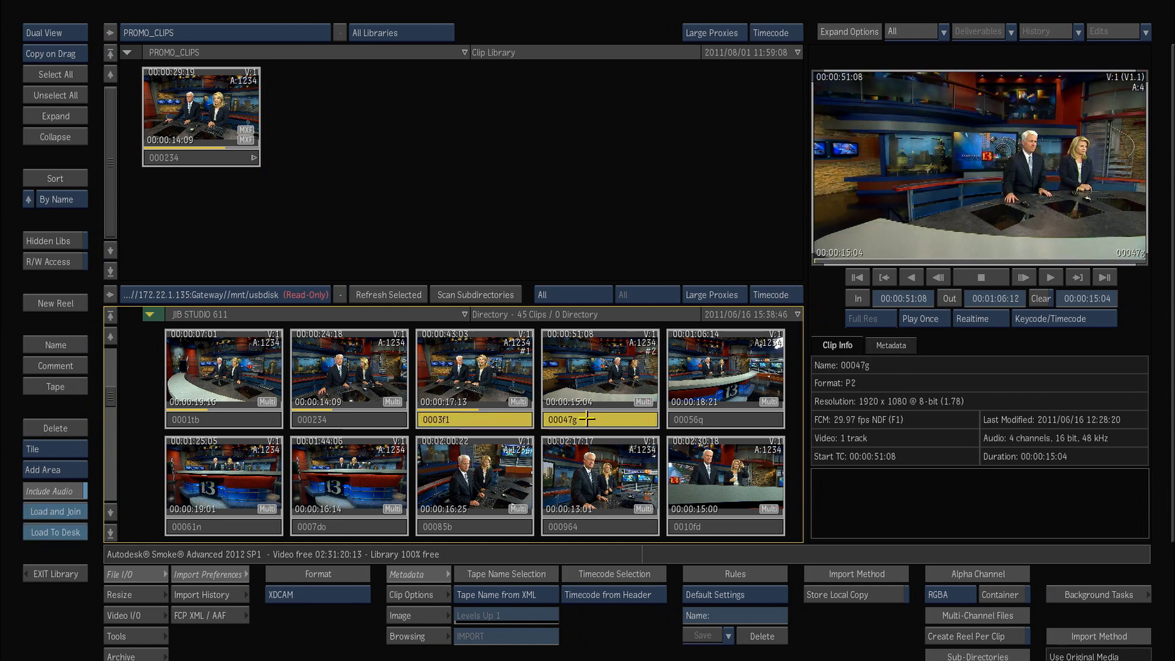
{"action": "left_click", "coordinate": [698, 422]}
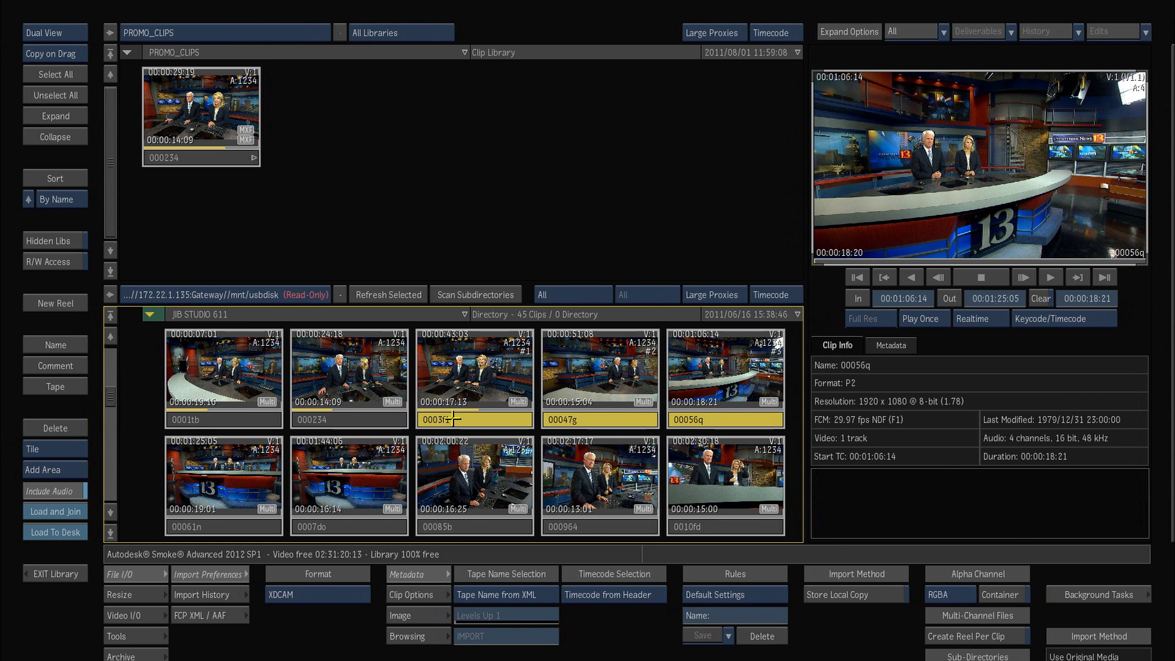
{"action": "left_click_drag", "start_coordinate": [453, 419], "coordinate": [342, 147]}
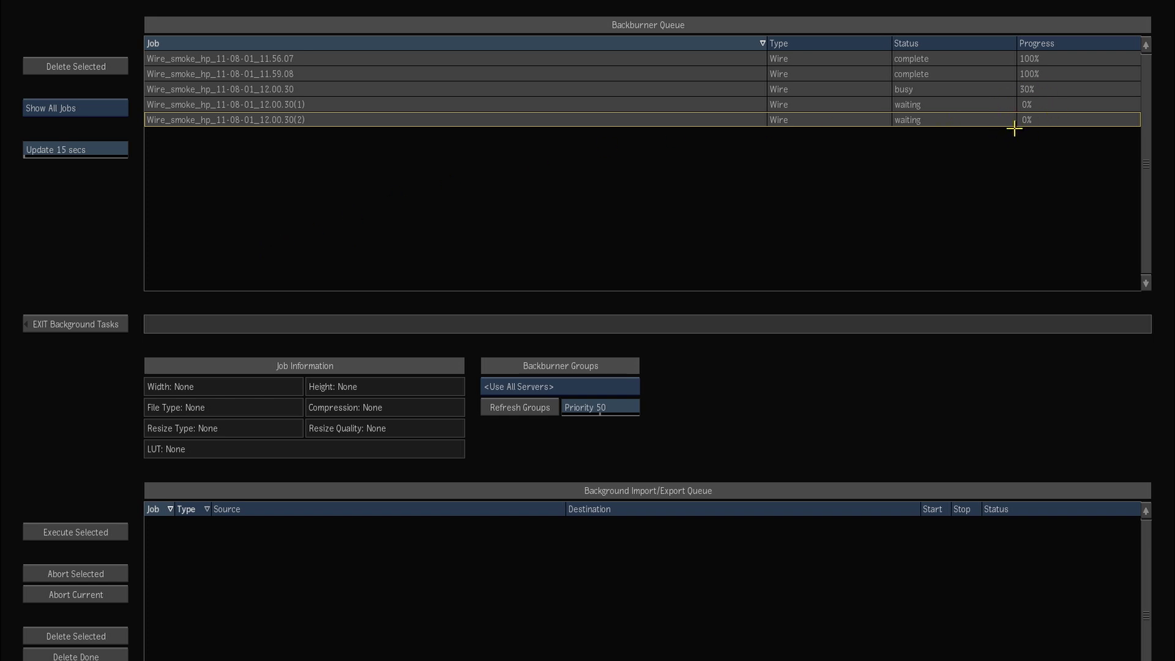
Step: Return to the library and switch the import method to Store Local Copy
{"action": "left_click", "coordinate": [83, 325]}
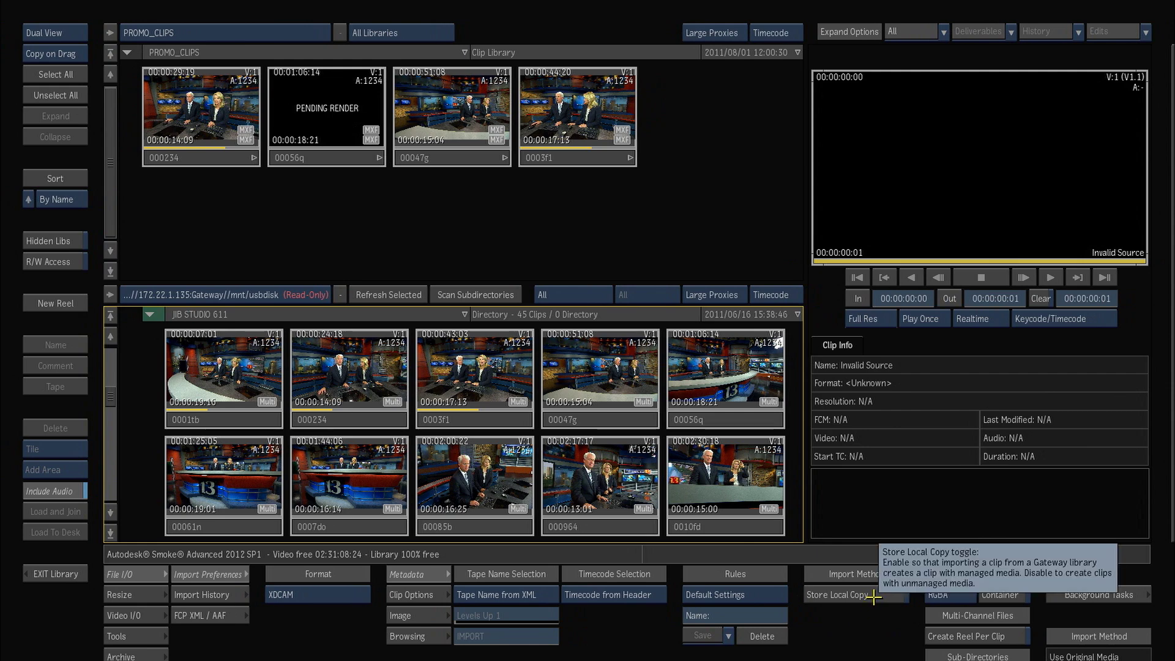
{"action": "left_click", "coordinate": [866, 595]}
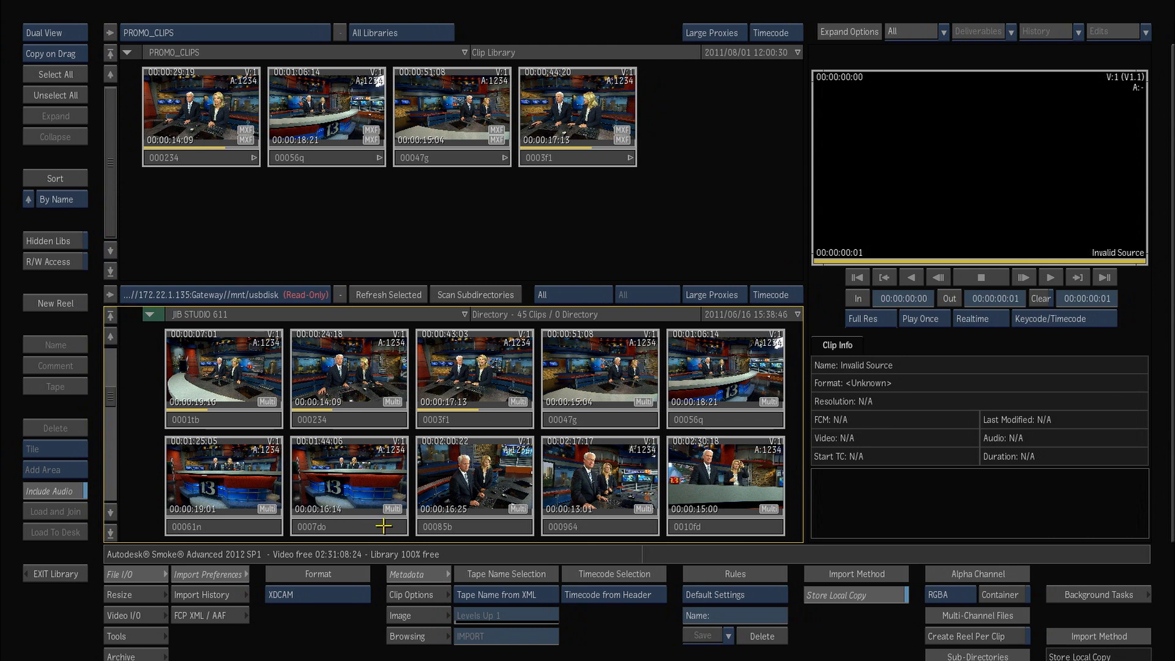
Step: Drag clip 00085b into PROMO_CLIPS and check its import job in the background queue
{"action": "left_click", "coordinate": [475, 526]}
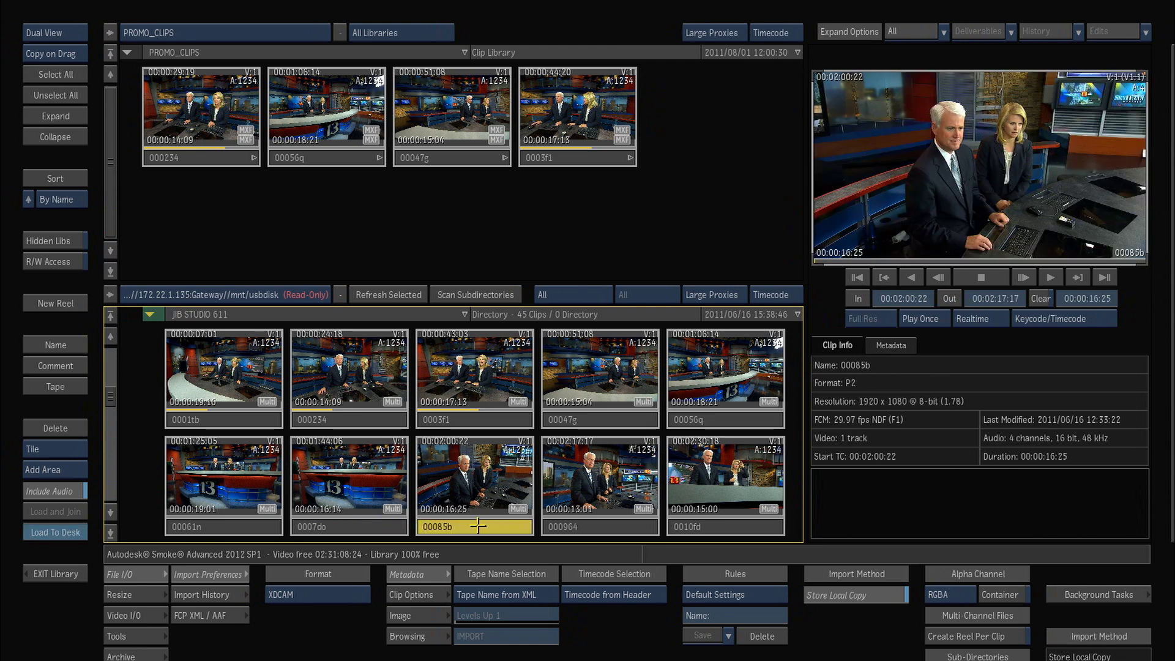
{"action": "left_click_drag", "start_coordinate": [481, 525], "coordinate": [708, 126]}
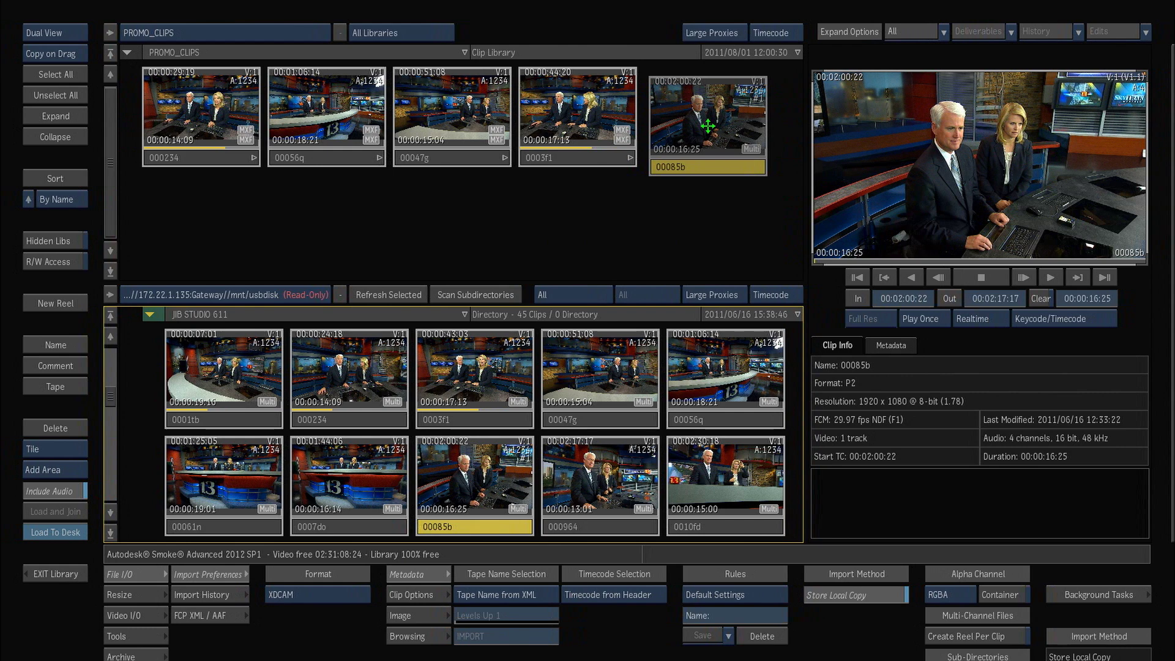
{"action": "left_click_drag", "start_coordinate": [708, 127], "coordinate": [707, 126]}
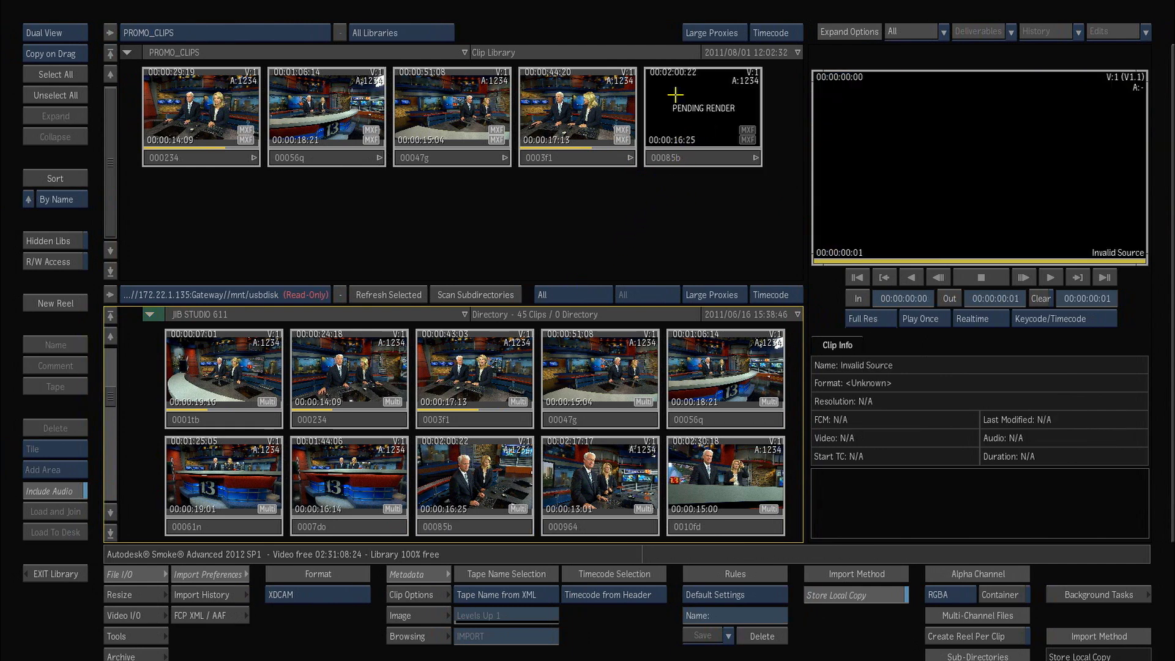
{"action": "key", "text": "ctrl+b"}
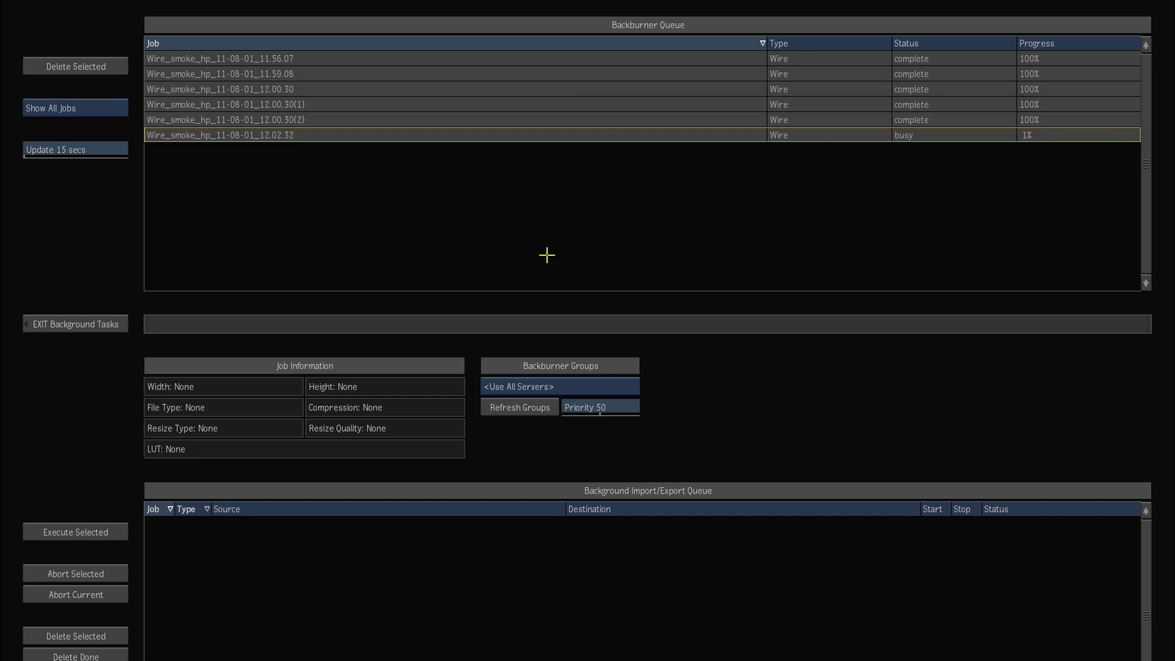
Step: Leave Background Tasks and scrub the 00085b proxy thumbnail in PROMO_CLIPS
{"action": "left_click", "coordinate": [93, 324]}
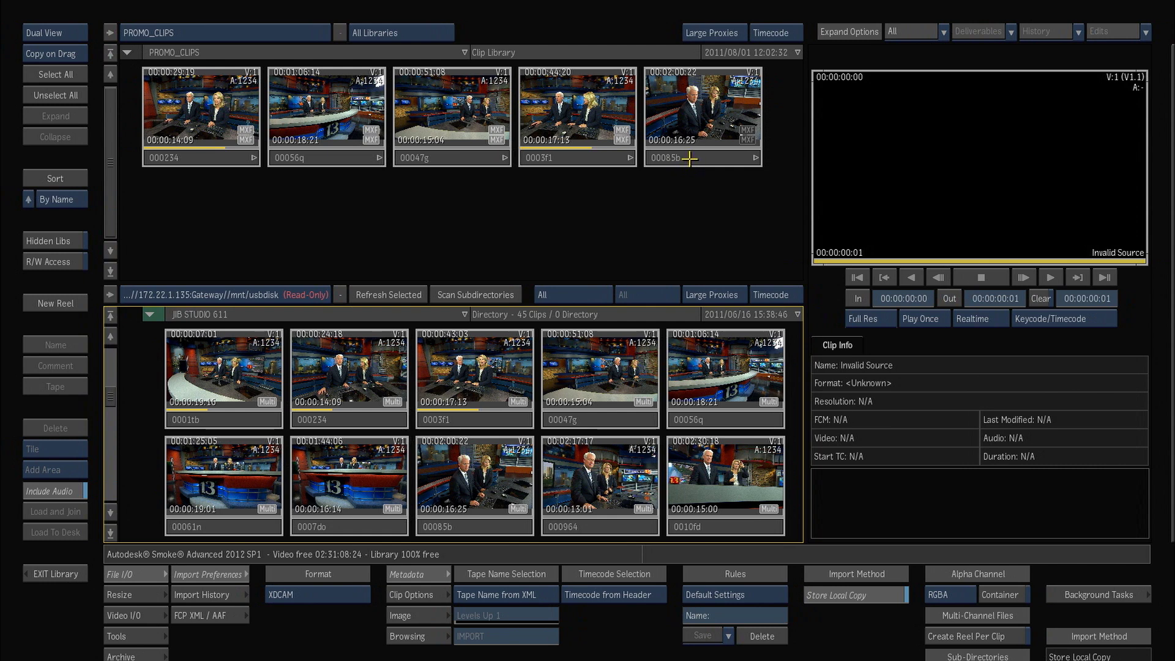
{"action": "left_click_drag", "start_coordinate": [727, 173], "coordinate": [743, 123]}
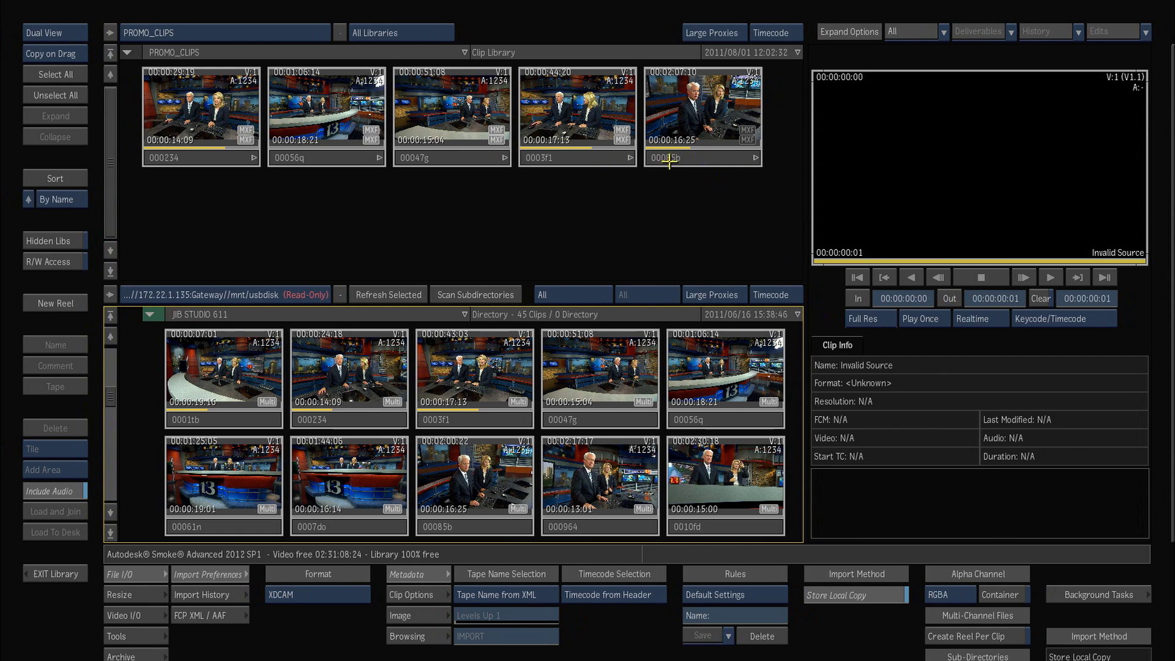
Step: Show clip 0003f1's metadata, then select 00085b and toggle between Clip Info and Metadata
{"action": "left_click", "coordinate": [572, 157]}
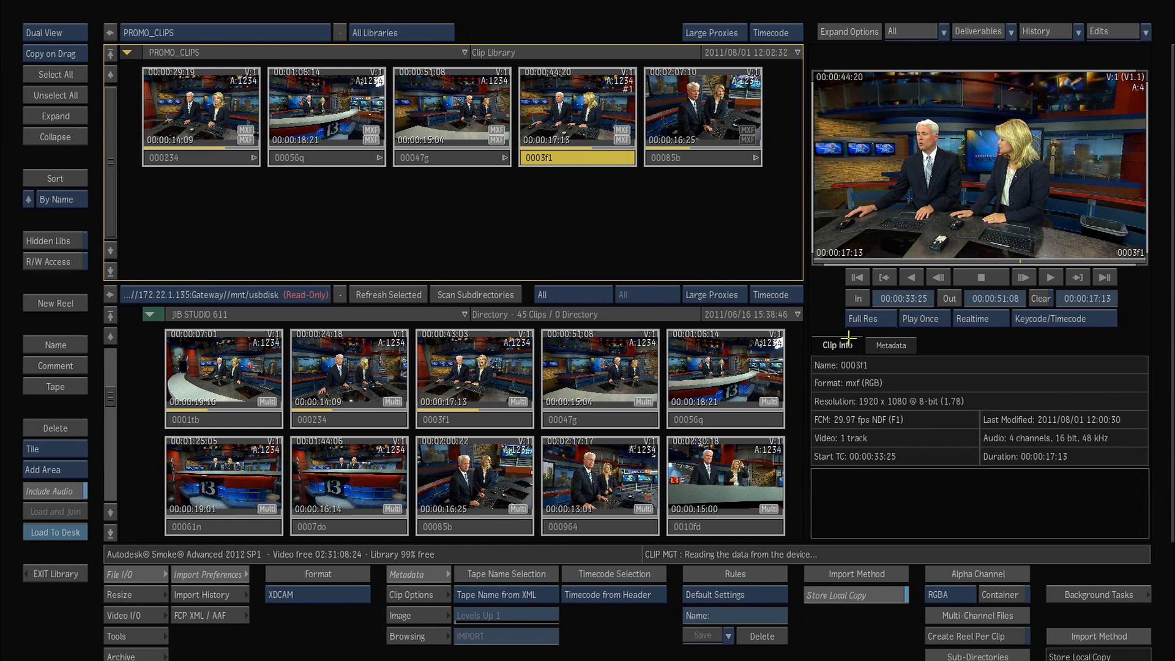
{"action": "left_click", "coordinate": [891, 344]}
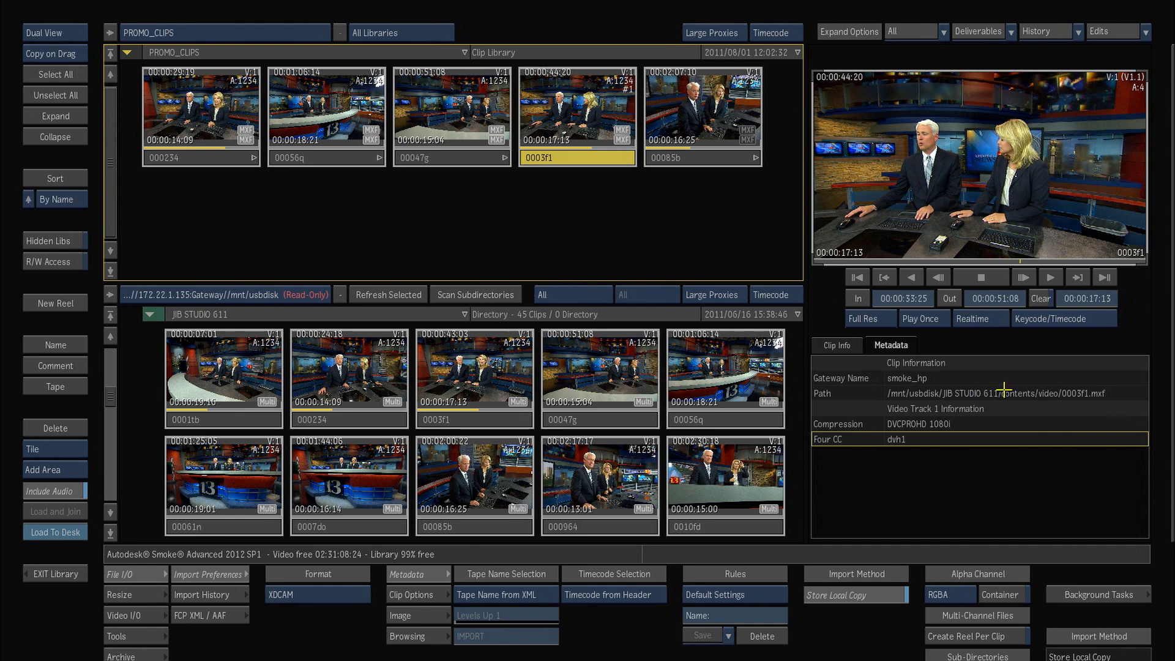
{"action": "left_click", "coordinate": [687, 158]}
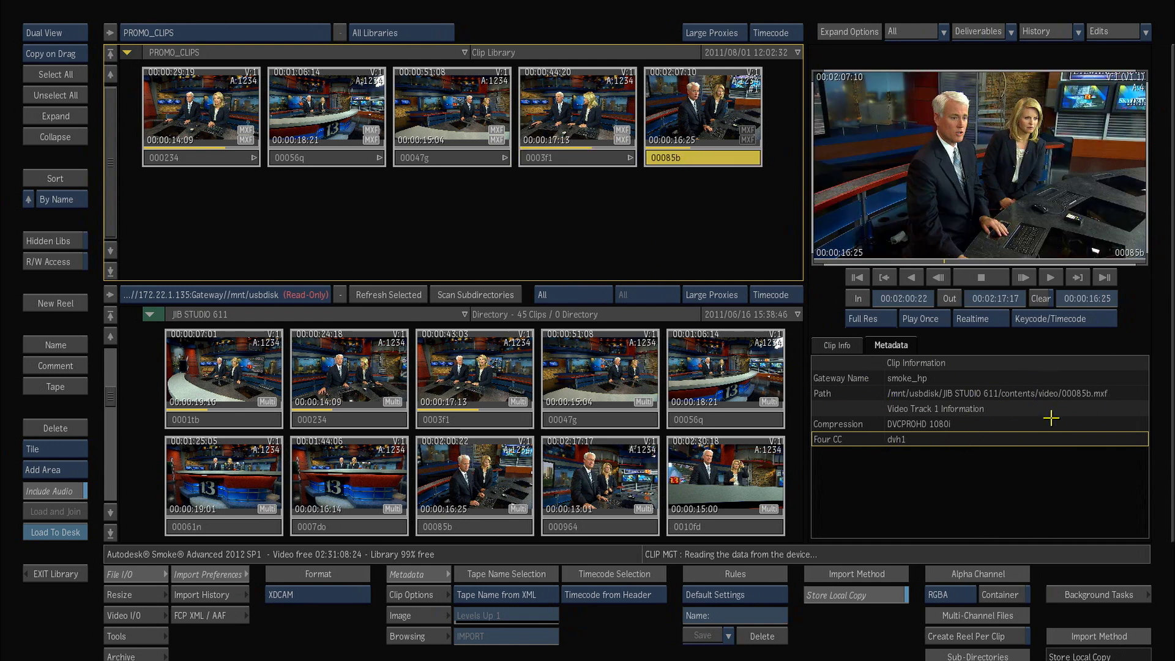
{"action": "left_click", "coordinate": [852, 345]}
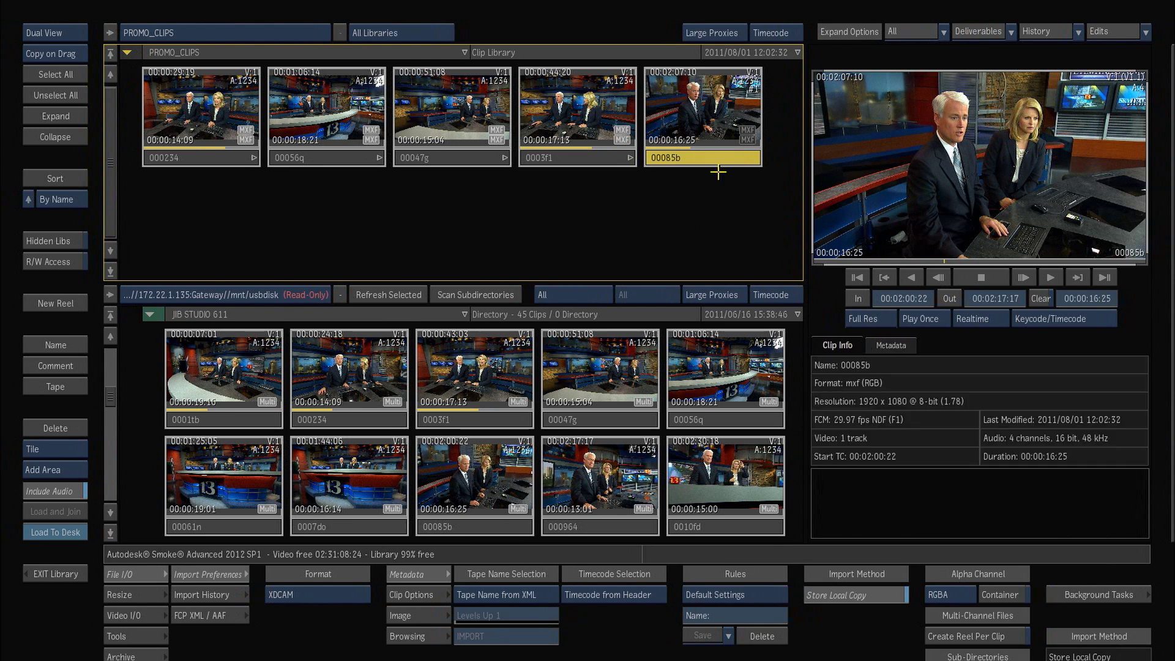
{"action": "left_click", "coordinate": [892, 345]}
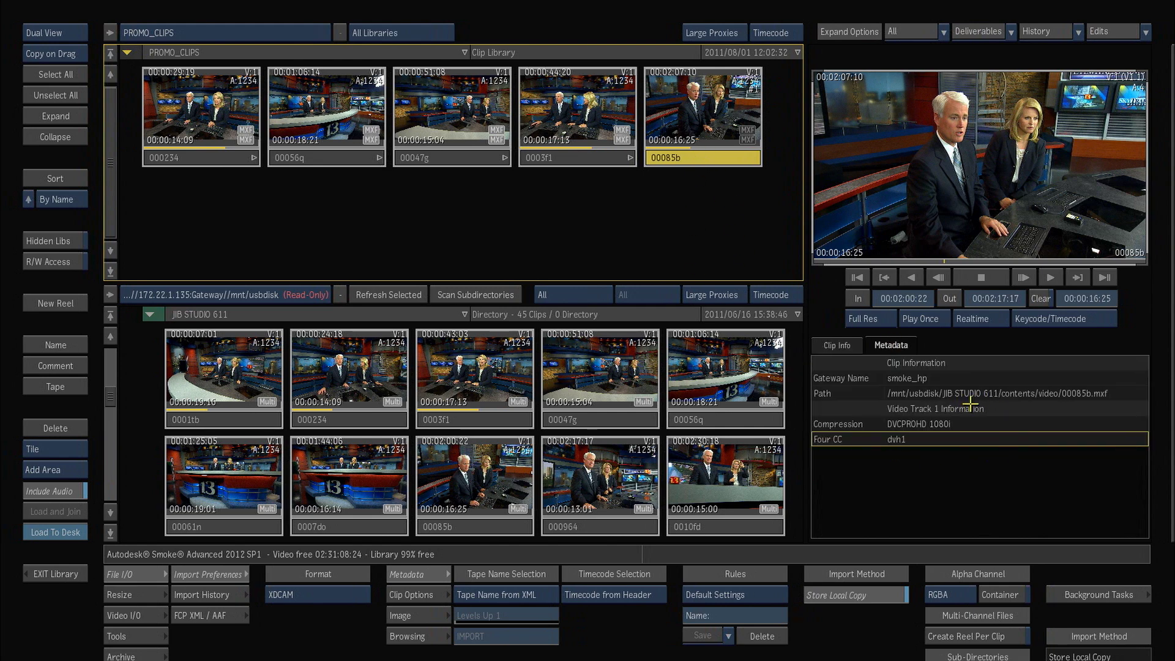
Step: Inspect 00085b's Path entry on the USB disk and scrub back through its proxy
{"action": "left_click", "coordinate": [1117, 394]}
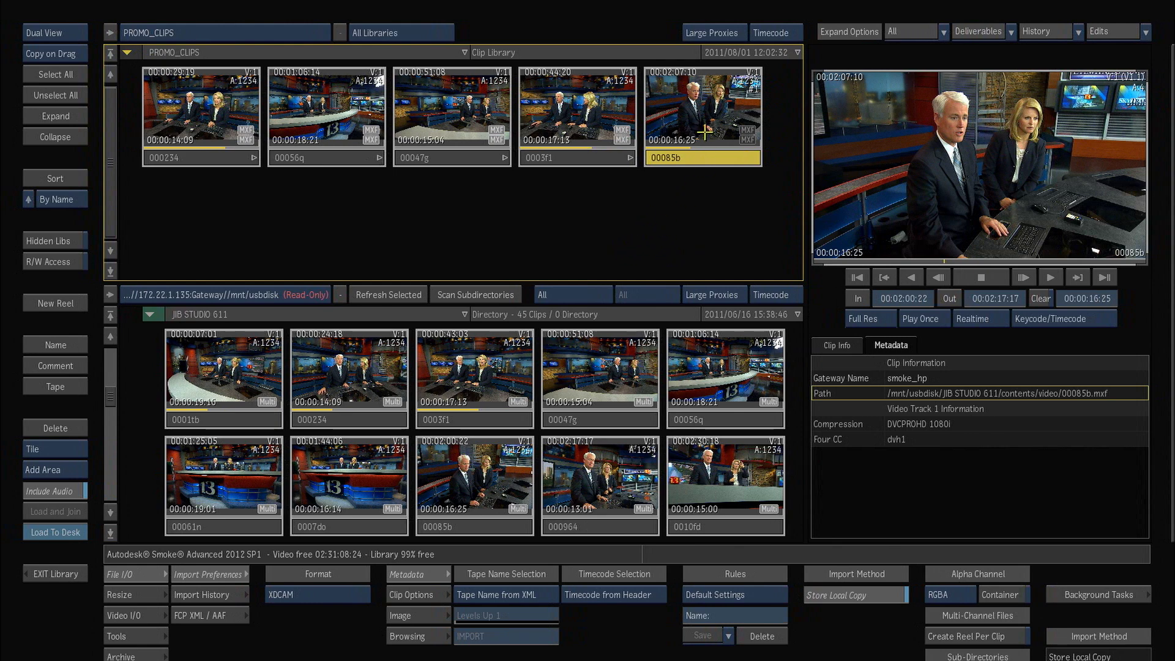
{"action": "mouse_move", "coordinate": [688, 139]}
{"action": "left_mouse_down"}
{"action": "mouse_move", "coordinate": [678, 139]}
{"action": "mouse_move", "coordinate": [766, 147]}
{"action": "mouse_move", "coordinate": [672, 143]}
{"action": "left_mouse_up"}
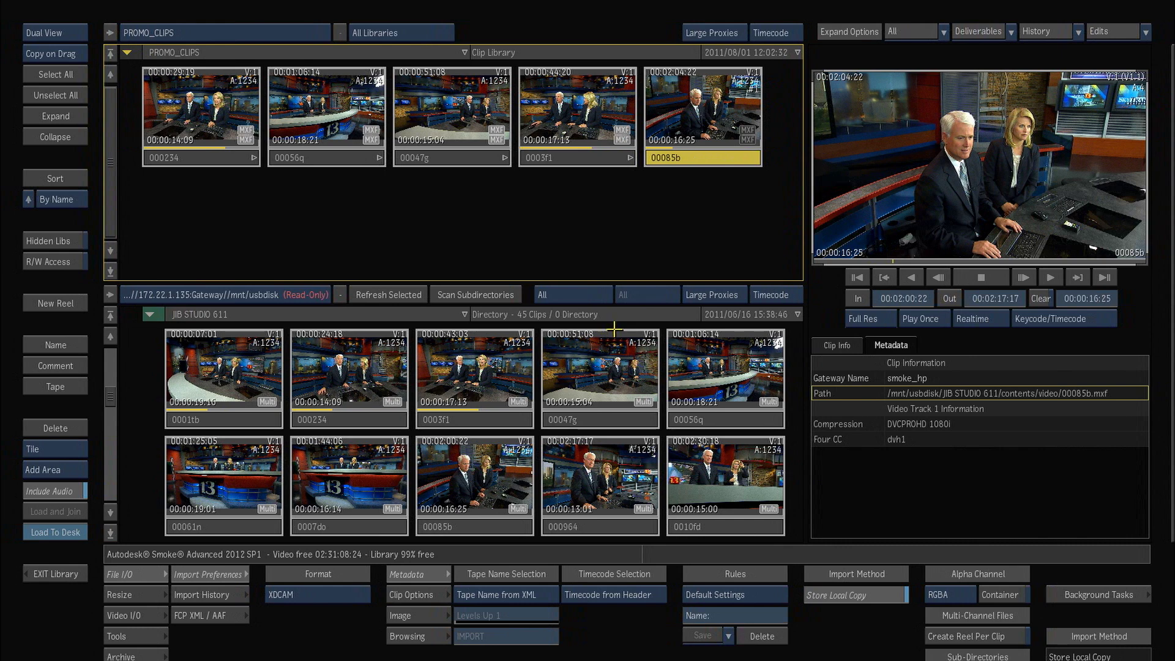
{"action": "left_click", "coordinate": [140, 636]}
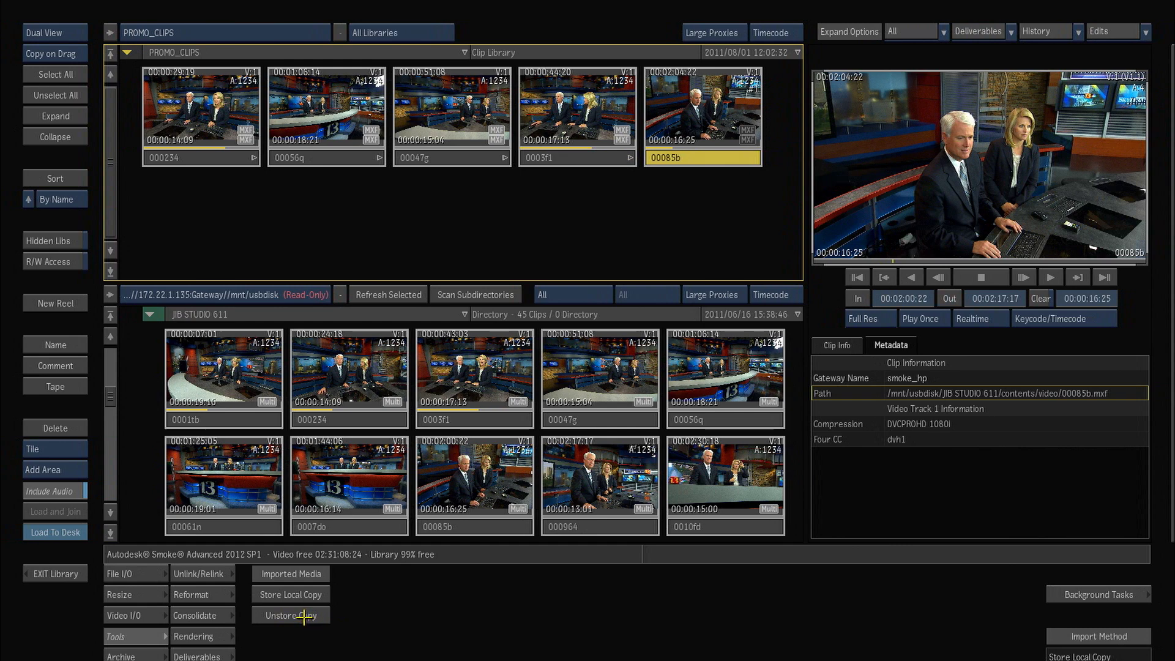
Step: Unstore the local copy of 00085b, then play and stop its proxy preview
{"action": "left_click", "coordinate": [305, 617]}
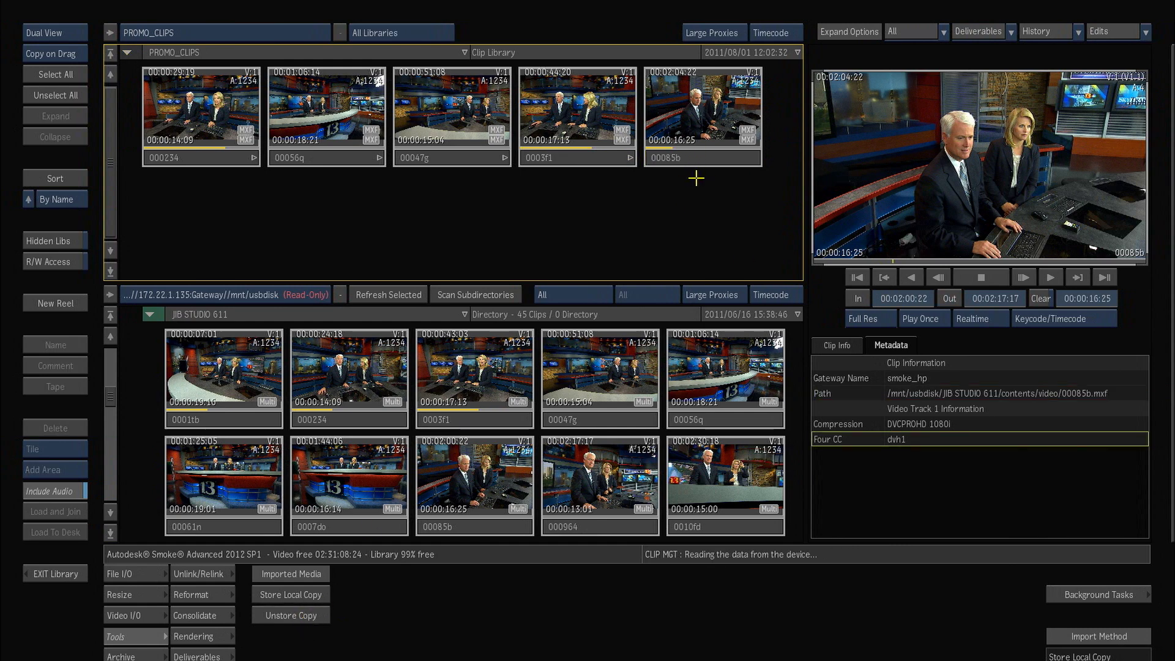
{"action": "left_click", "coordinate": [687, 158]}
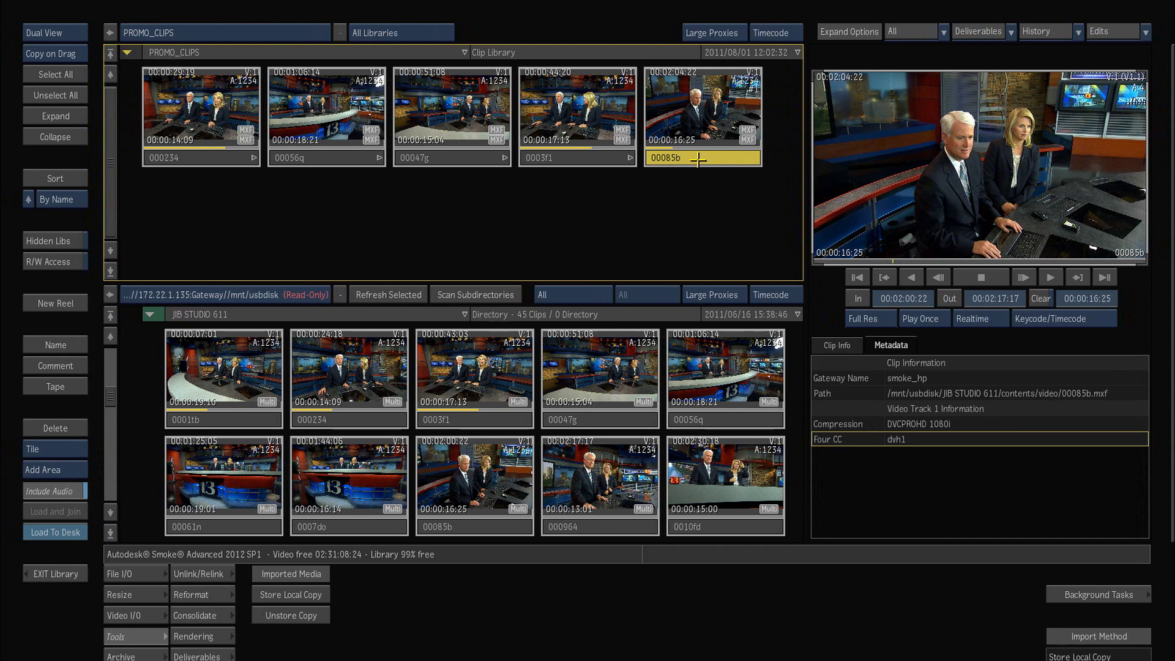
{"action": "left_click", "coordinate": [683, 142]}
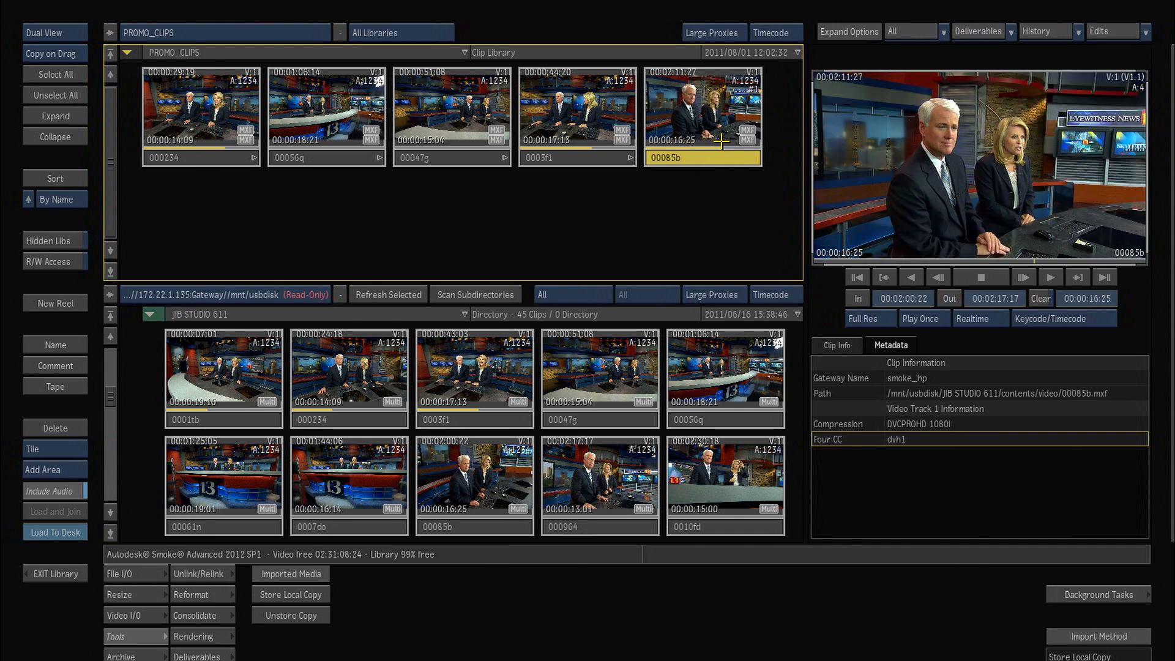
{"action": "left_click", "coordinate": [1027, 393]}
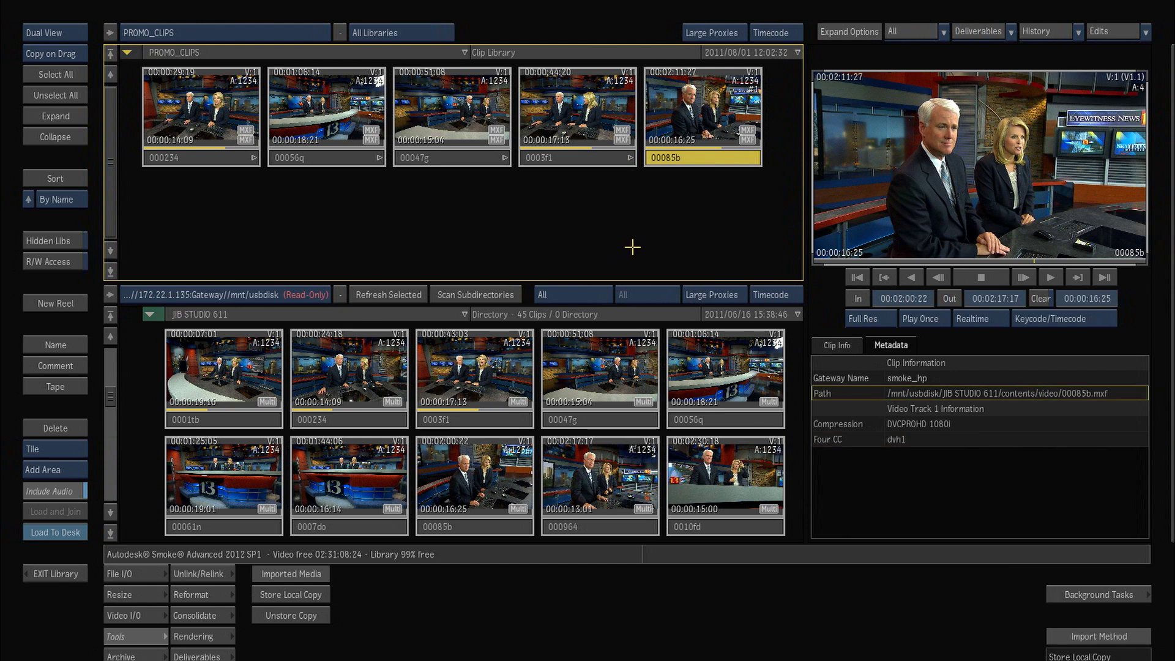
Step: Step through the PROMO_CLIPS clips, then store a local copy of clip 00047g
{"action": "left_click", "coordinate": [202, 157]}
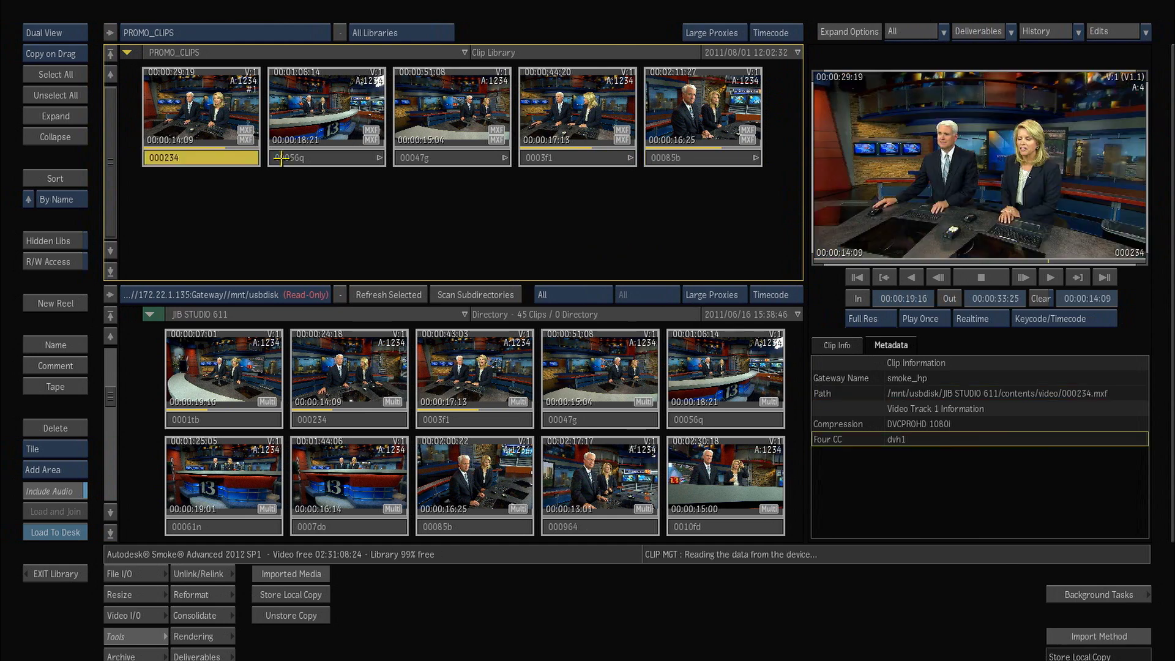
{"action": "left_click", "coordinate": [314, 157]}
{"action": "left_click", "coordinate": [435, 164]}
{"action": "left_click", "coordinate": [575, 158]}
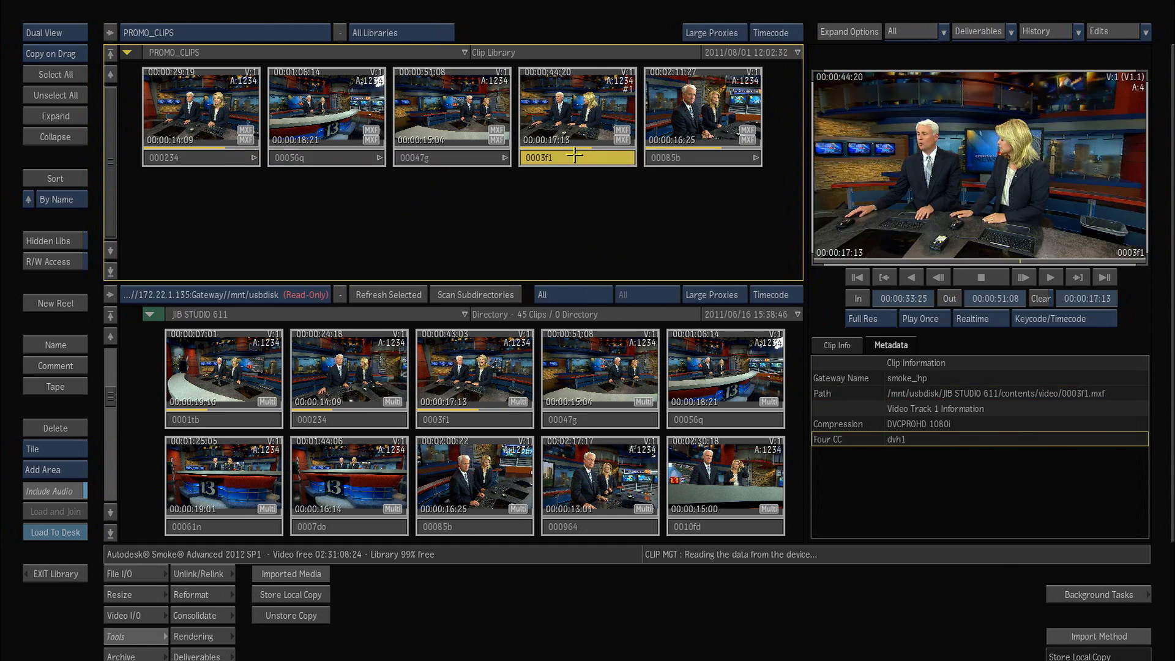
{"action": "left_click", "coordinate": [694, 156]}
{"action": "left_click", "coordinate": [324, 158]}
{"action": "left_click", "coordinate": [459, 157]}
{"action": "left_click", "coordinate": [568, 156]}
{"action": "left_click", "coordinate": [688, 157]}
{"action": "left_click", "coordinate": [212, 159]}
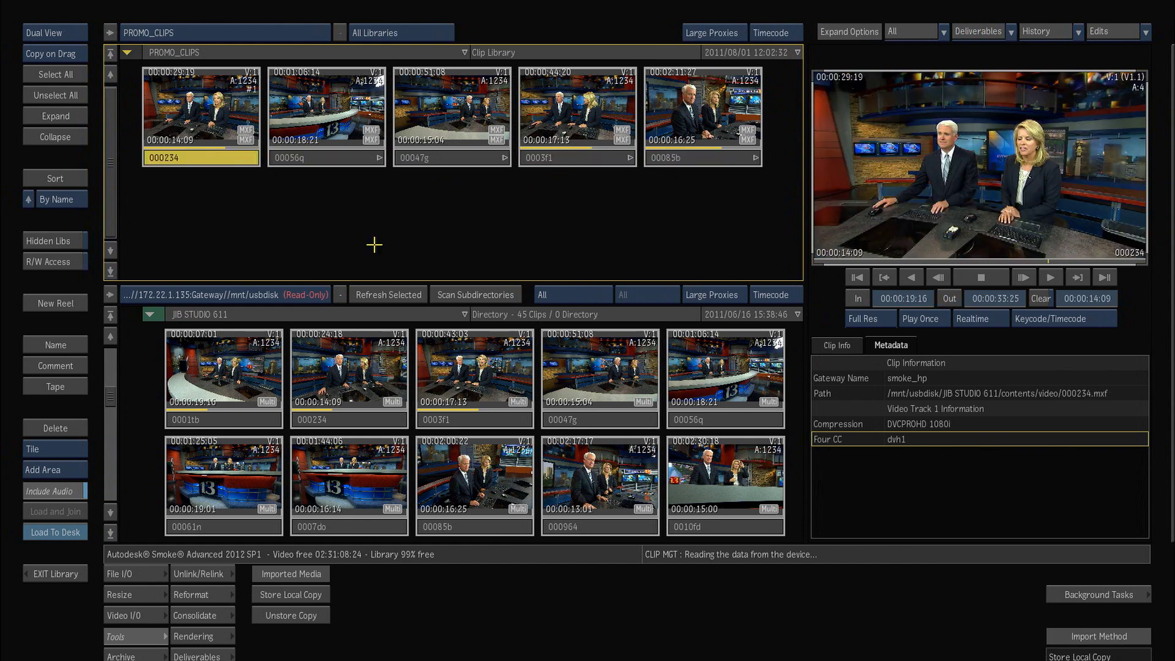
{"action": "left_click", "coordinate": [340, 160]}
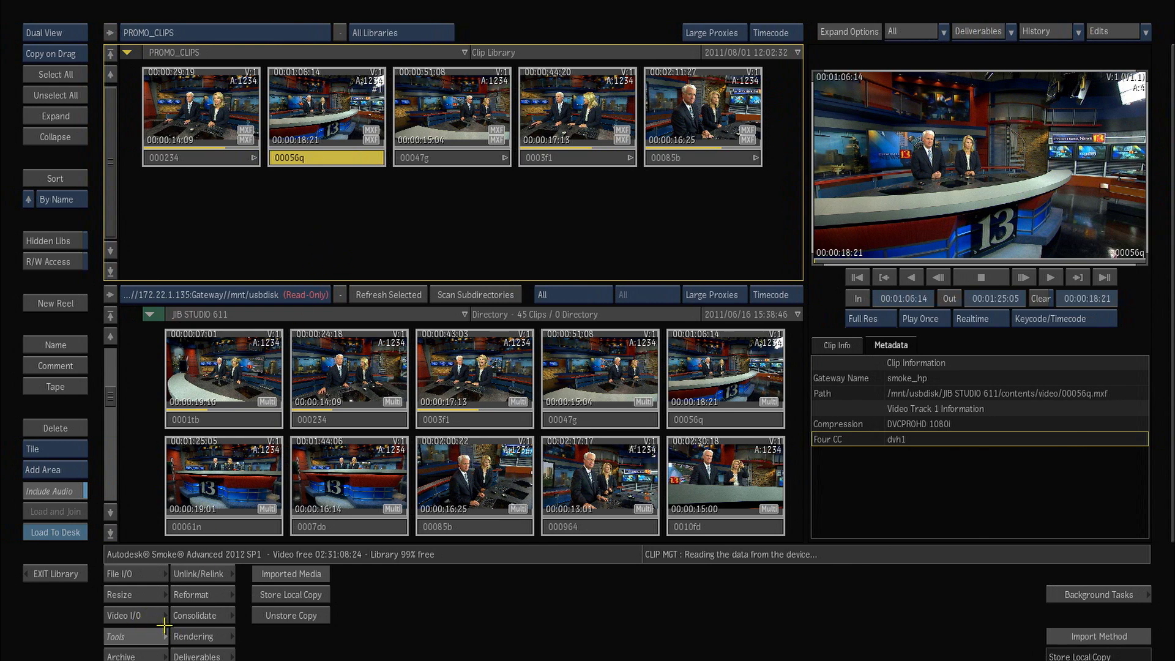
{"action": "left_click", "coordinate": [447, 158]}
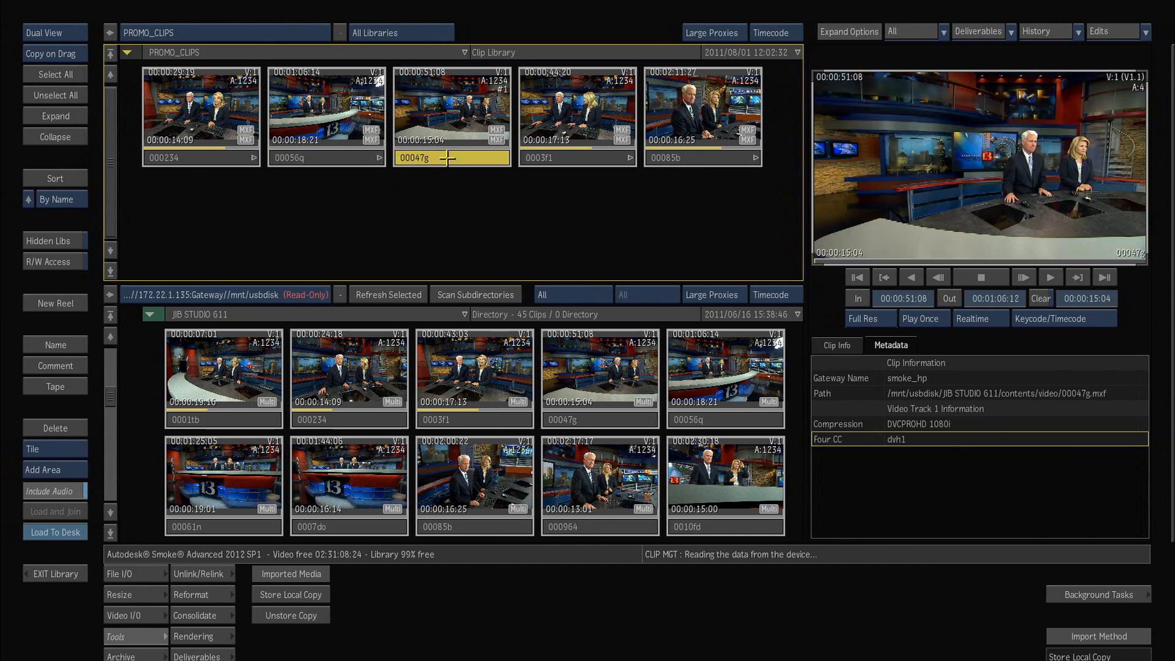
{"action": "left_click", "coordinate": [295, 594]}
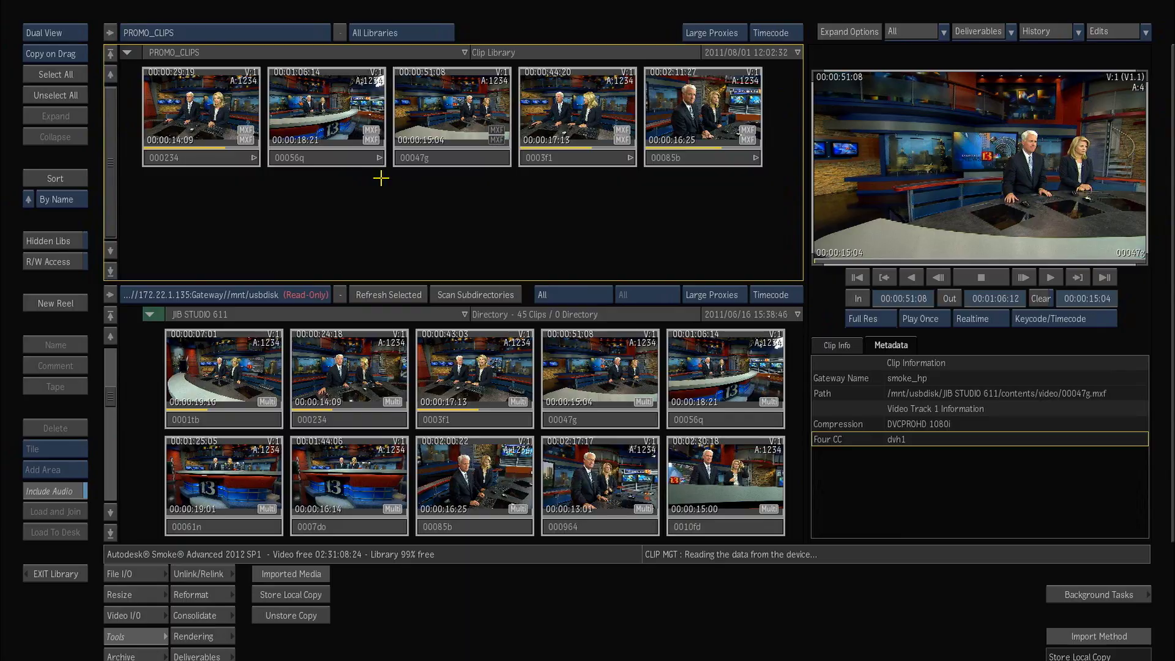
Step: Check the background job queue, then set the import method back to Use Original Media
{"action": "key", "text": "ctrl+b"}
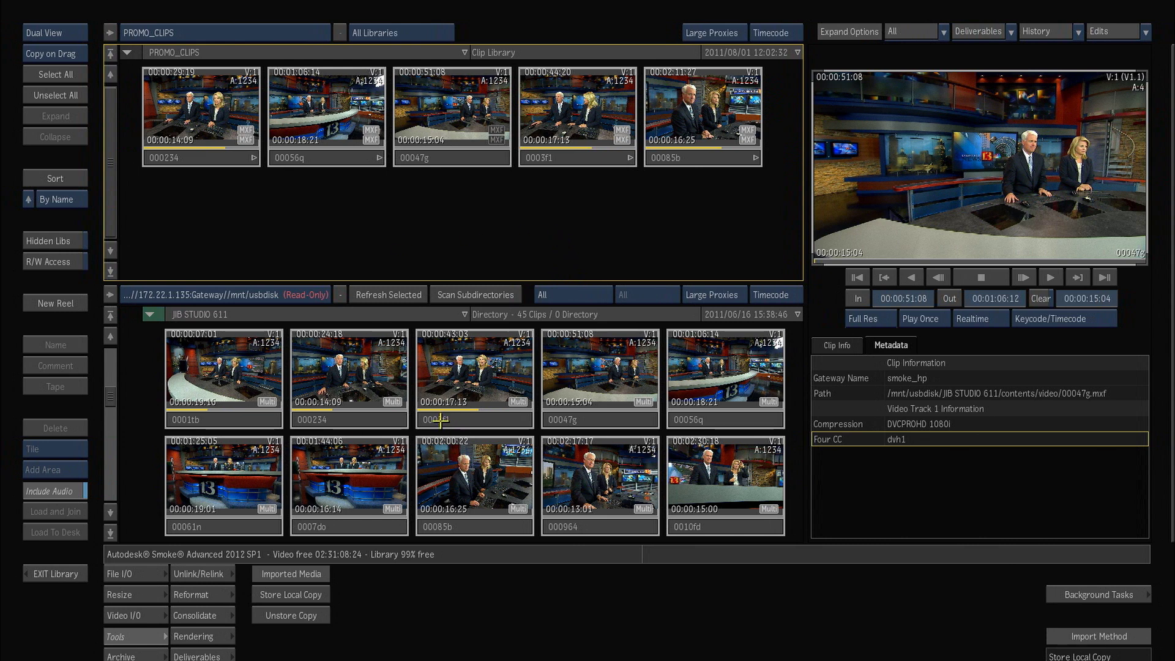
{"action": "left_click", "coordinate": [158, 573]}
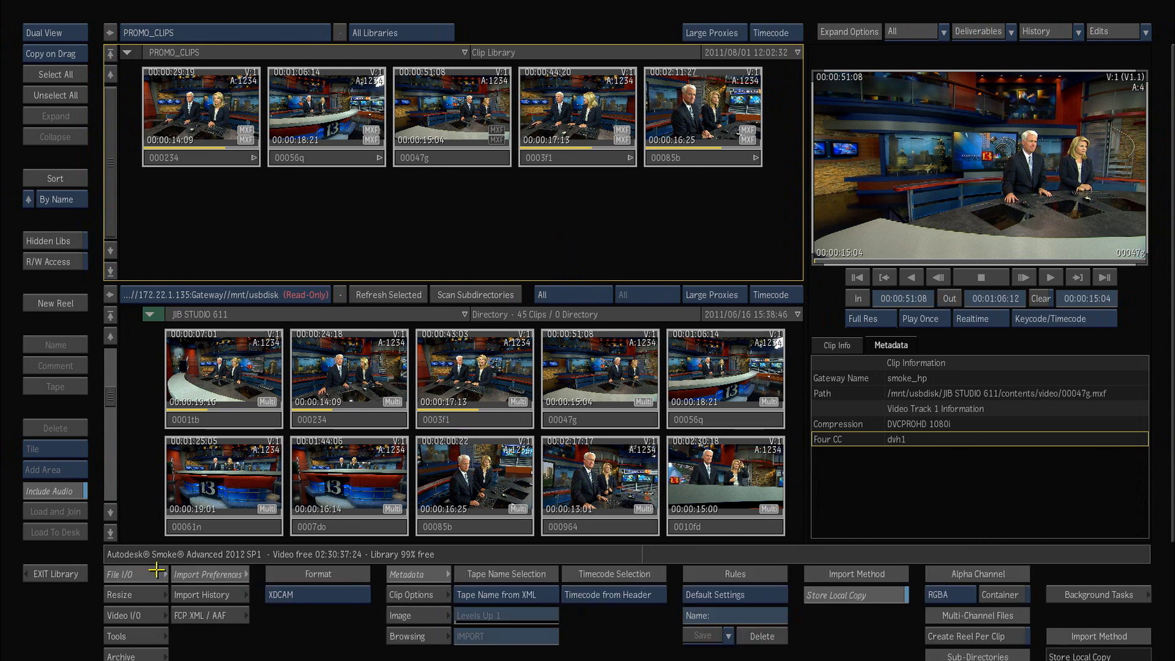
{"action": "left_click", "coordinate": [850, 602]}
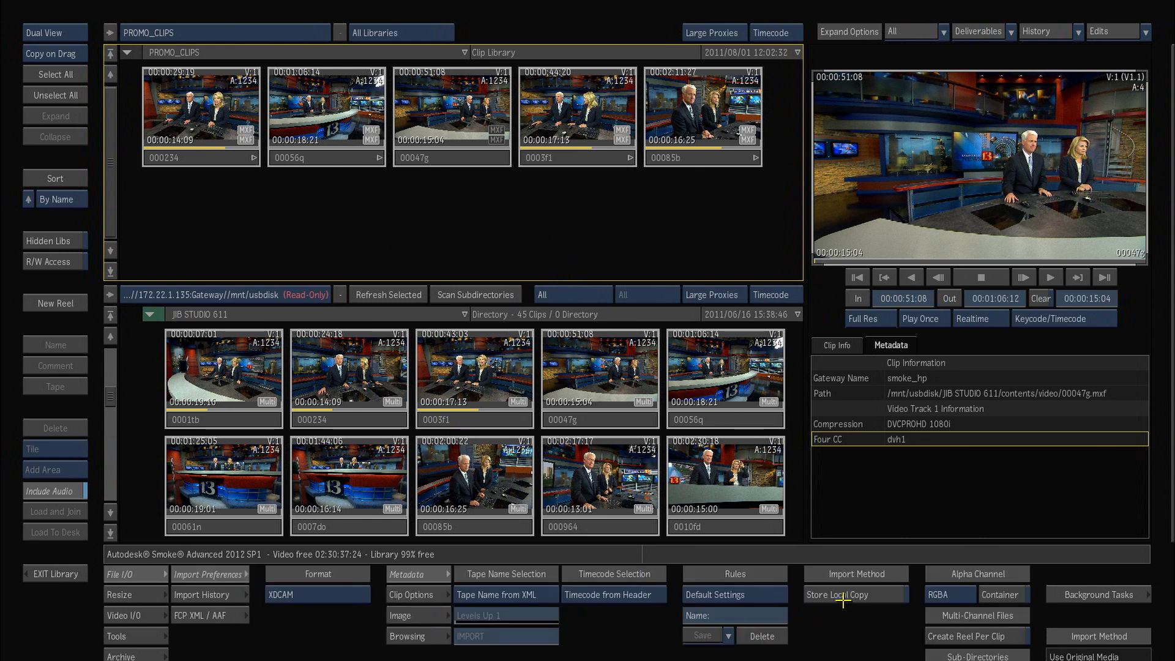